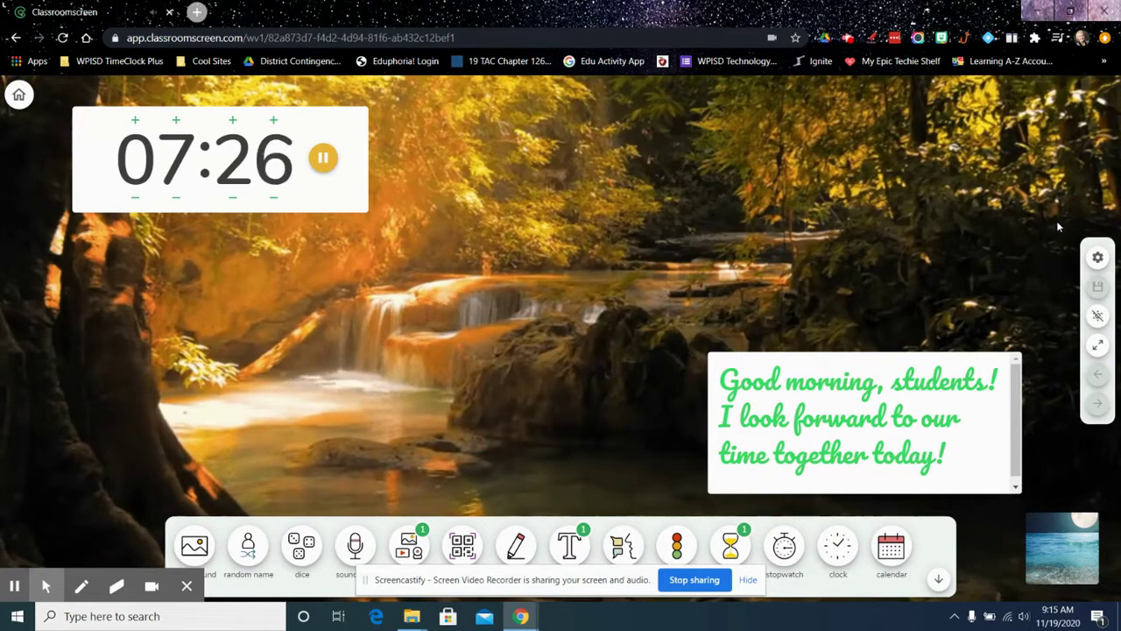
Pause the waterfall board's countdown timer at 07:21.
left_click(1057, 524)
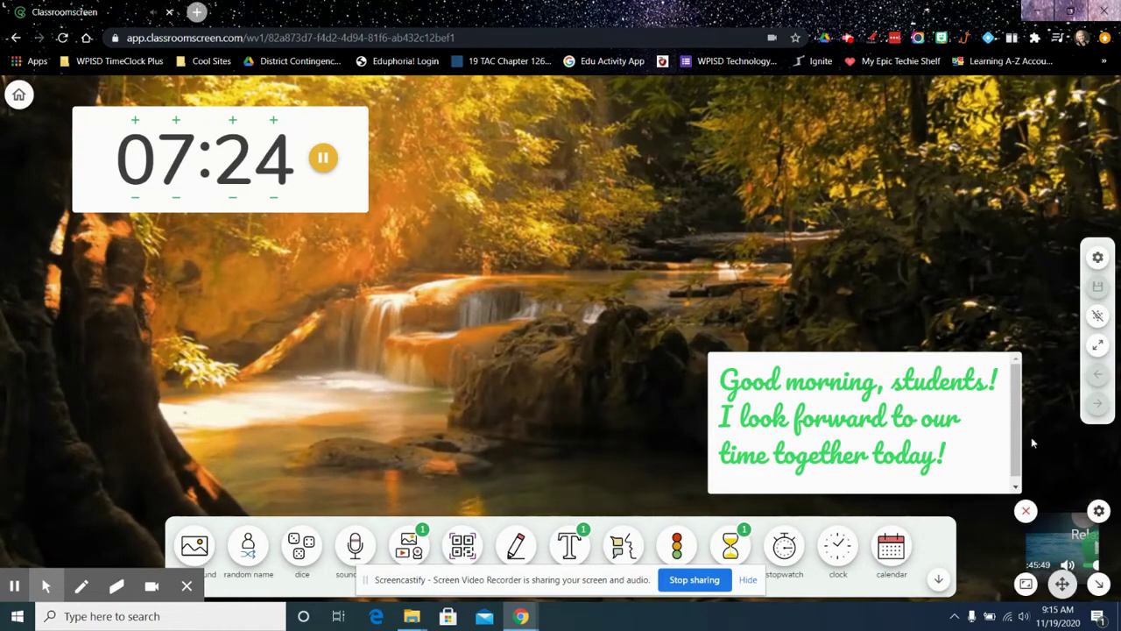
left_click(326, 166)
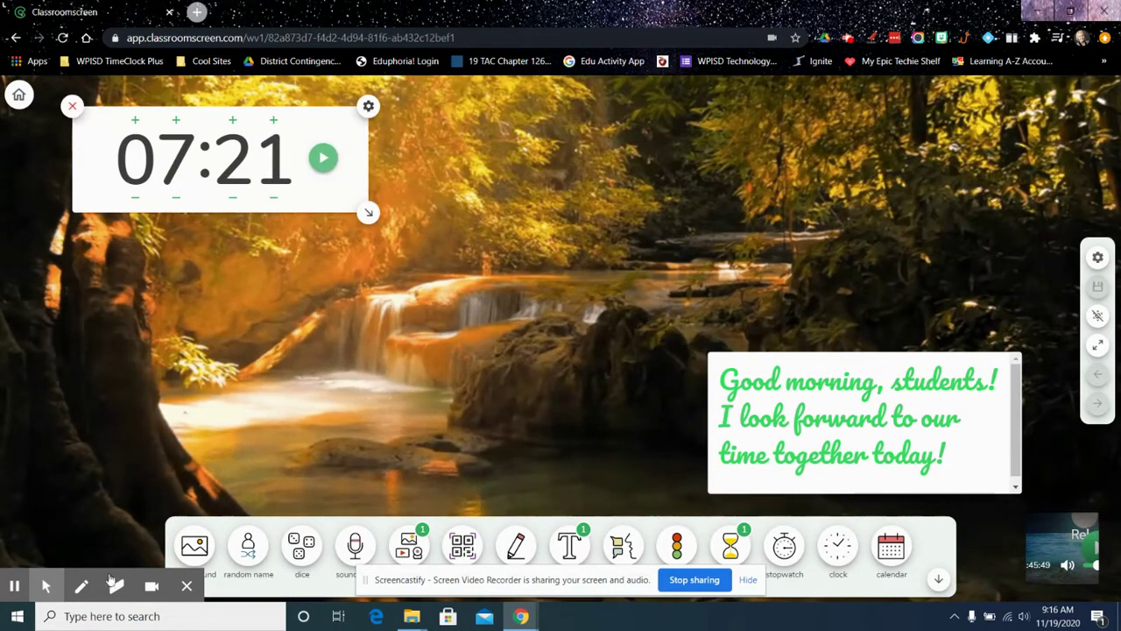
left_click(151, 586)
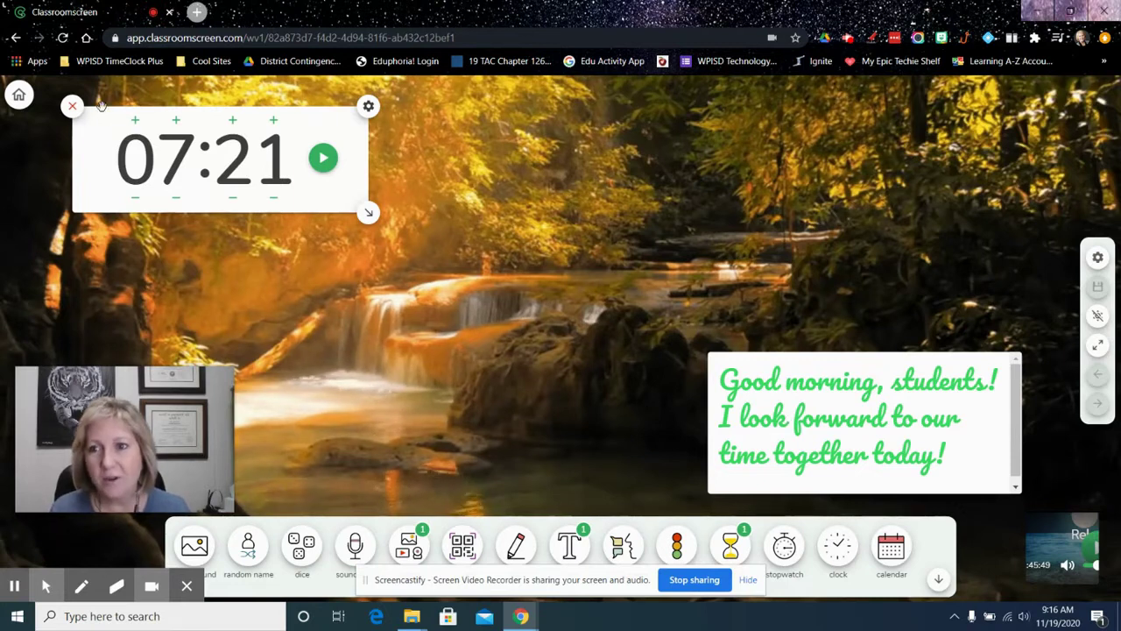
Close the timer and the 'Good morning, students!' message, and hide the screen-sharing notice.
left_click(70, 106)
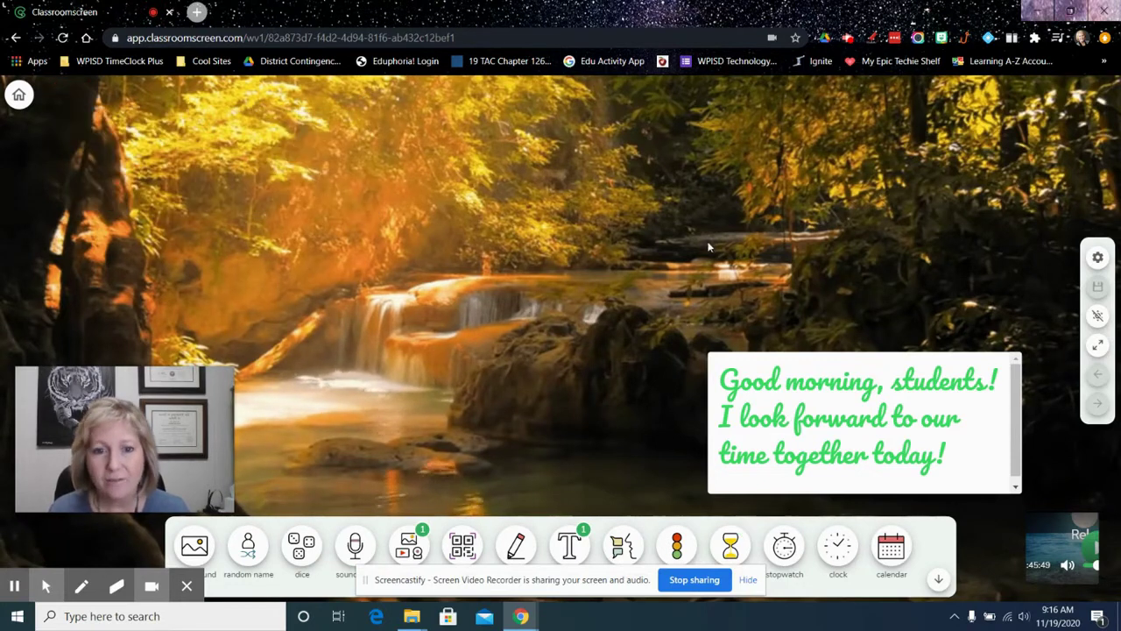
left_click(827, 379)
left_click(708, 285)
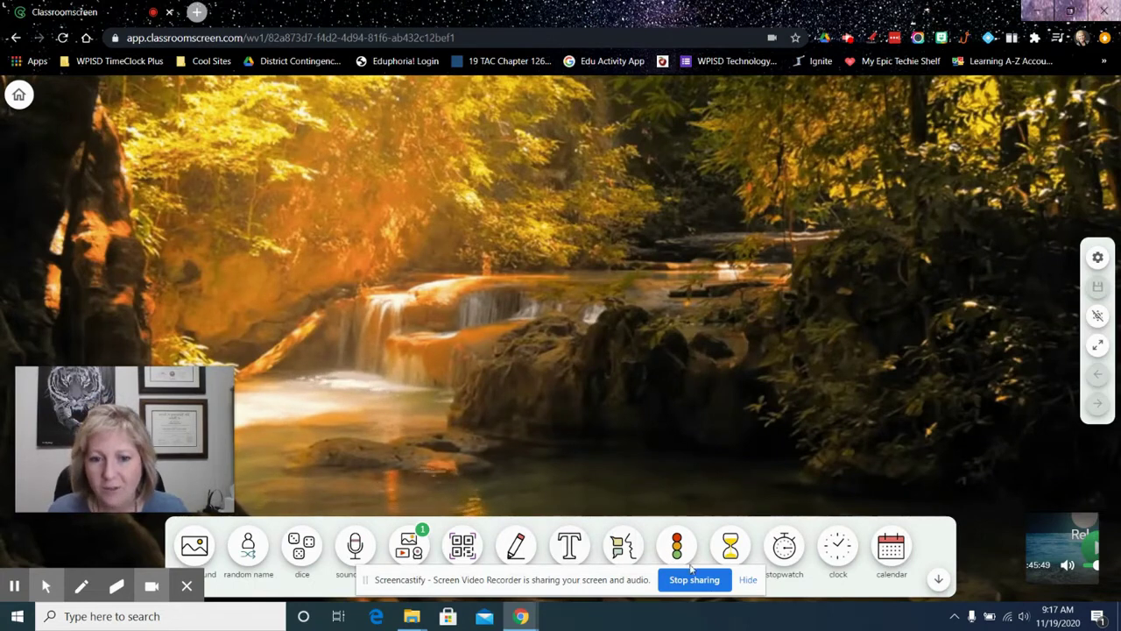
left_click(747, 580)
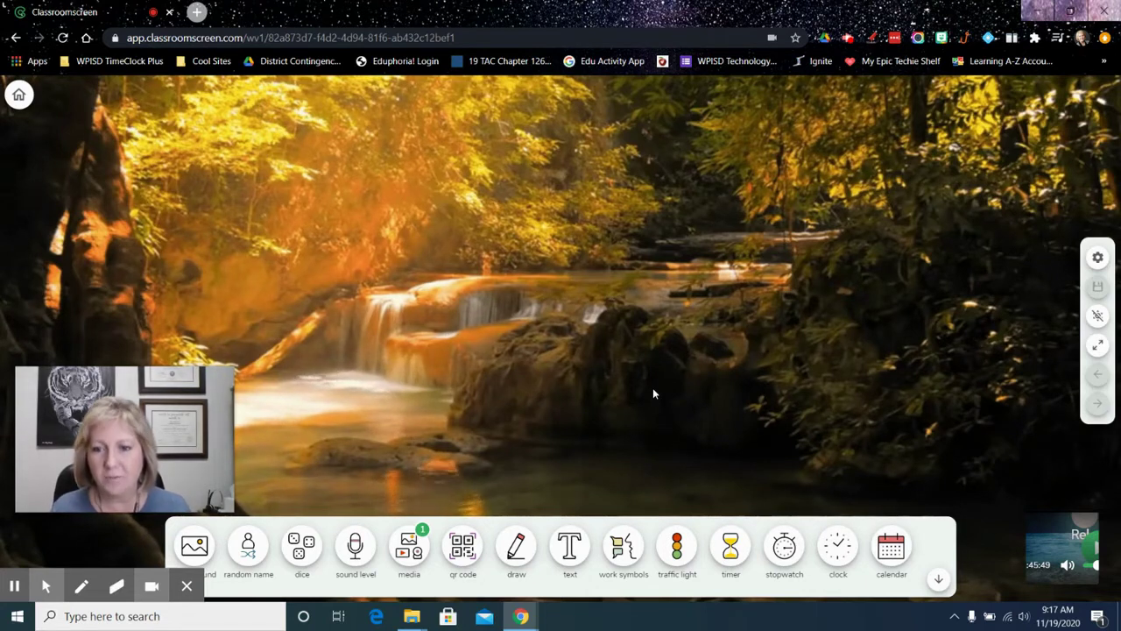
mouse_move(175, 574)
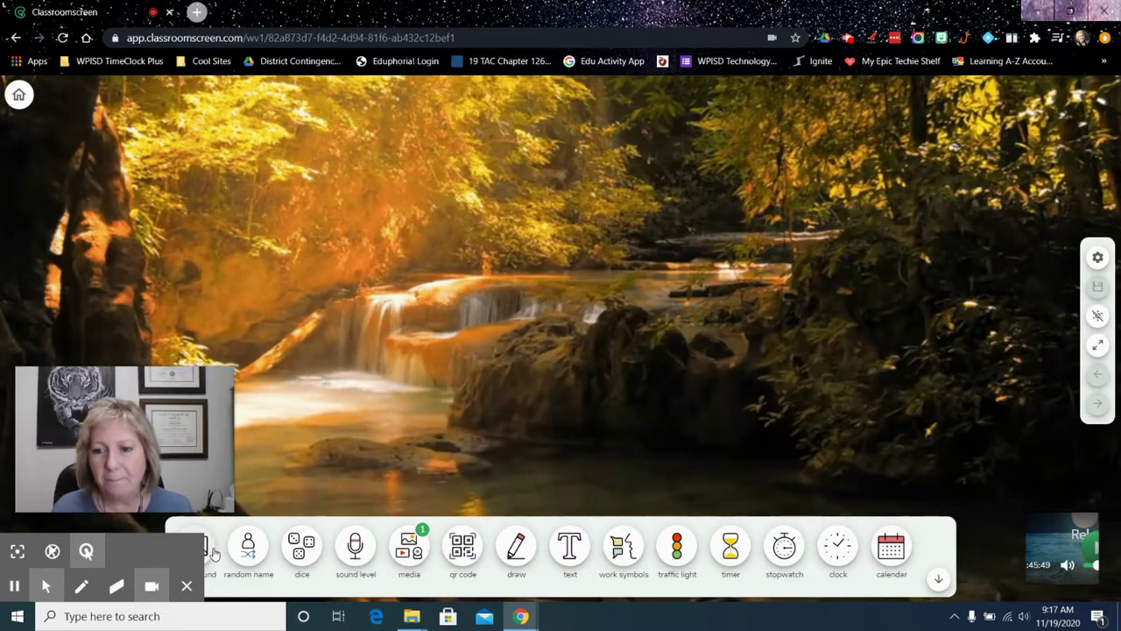
Try the palm beach photo, then the bluebells photo, as the board background.
left_click(213, 550)
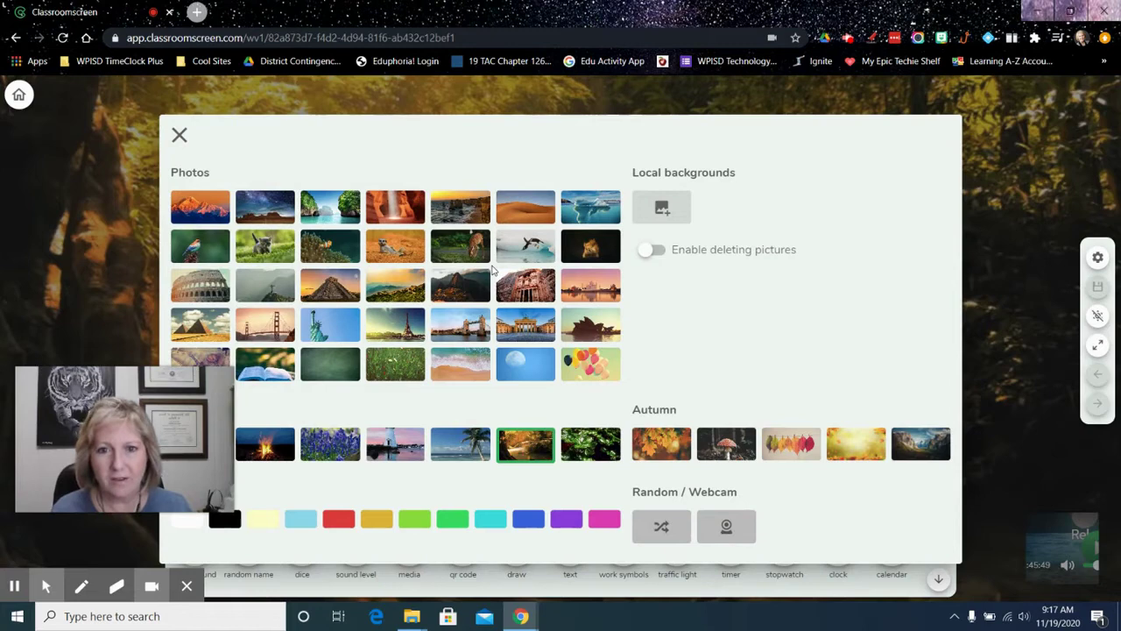
left_click(180, 135)
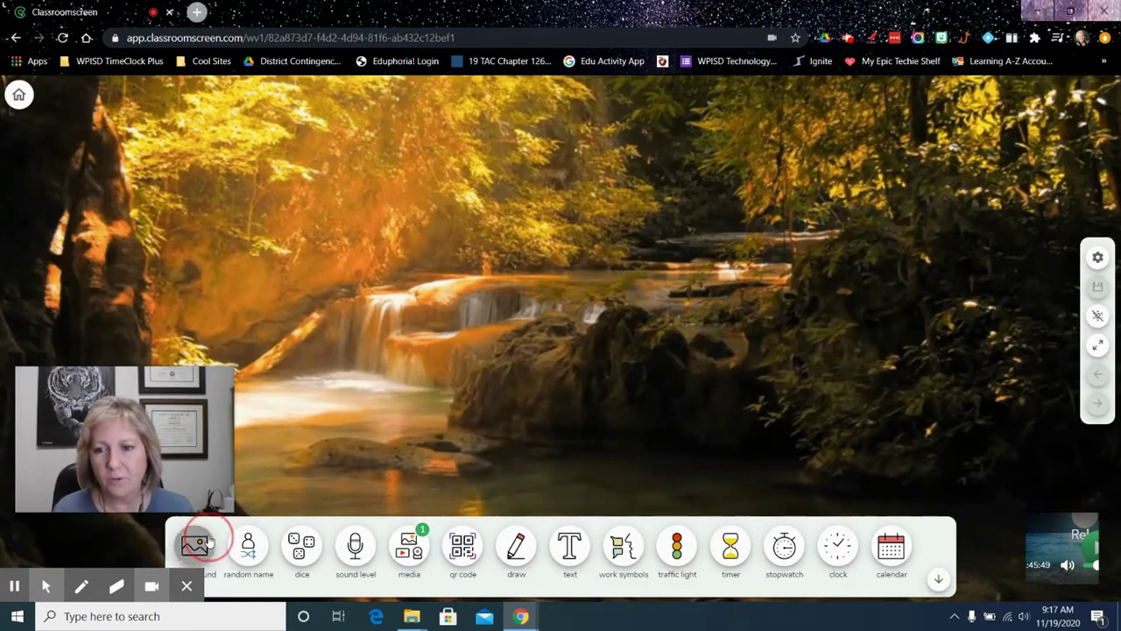
left_click(200, 538)
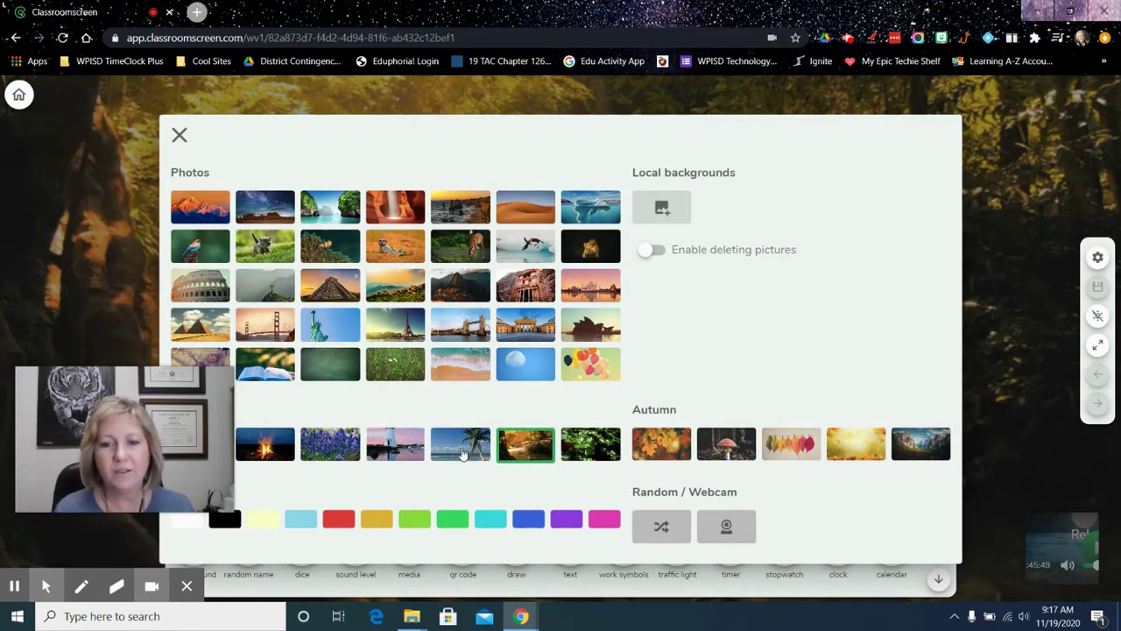
left_click(459, 448)
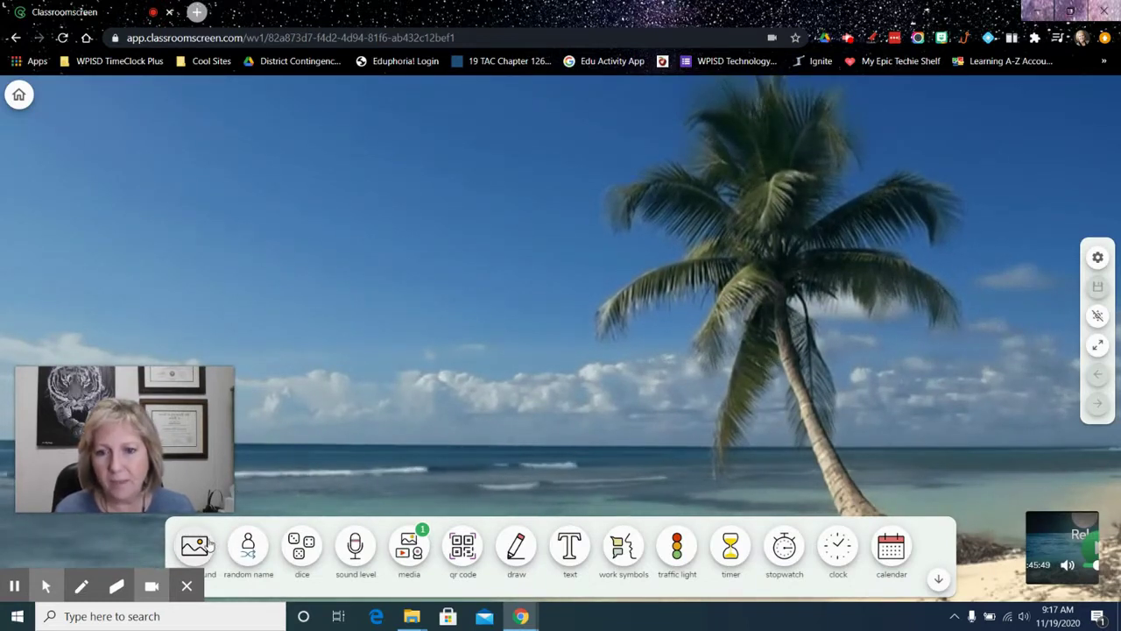
left_click(207, 542)
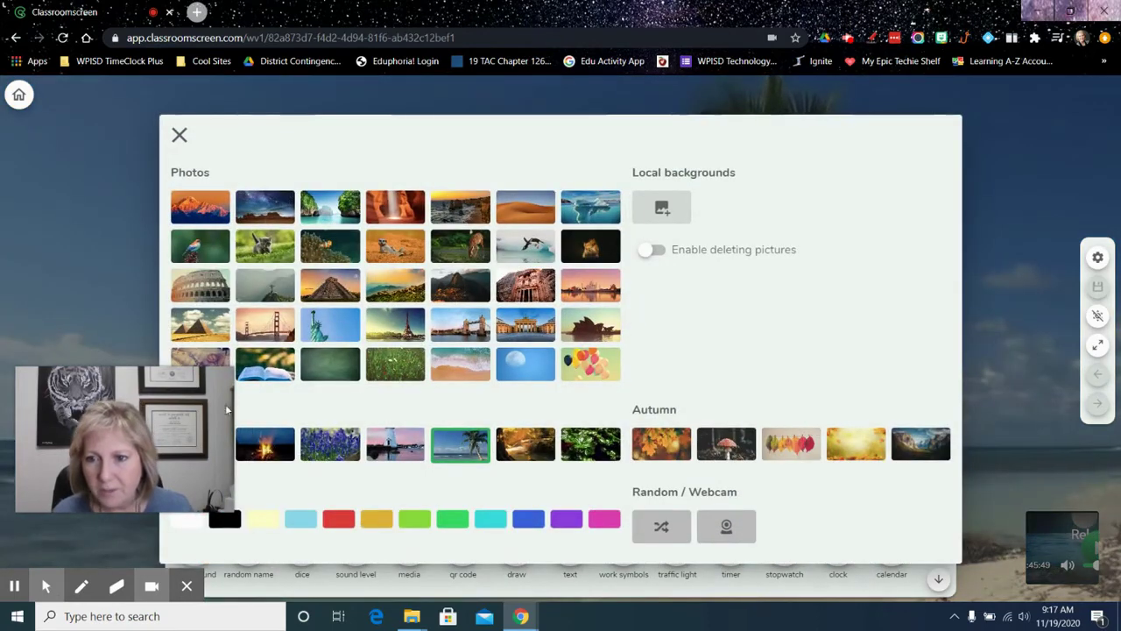
left_click(330, 444)
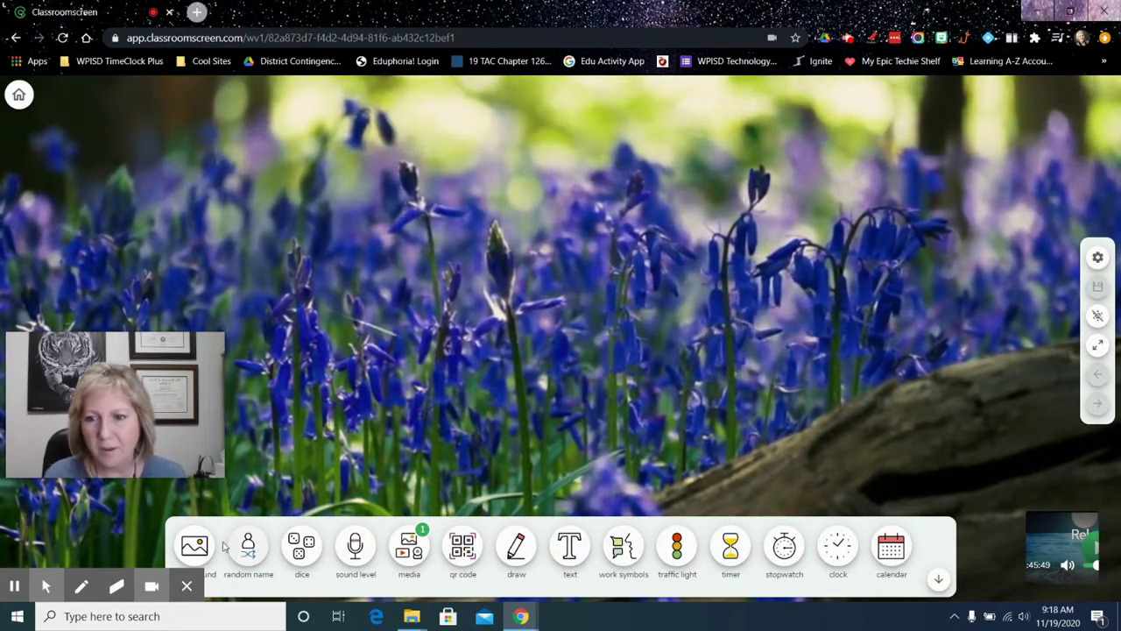
Switch the background back to the palm beach and add a random name picker.
left_click(194, 547)
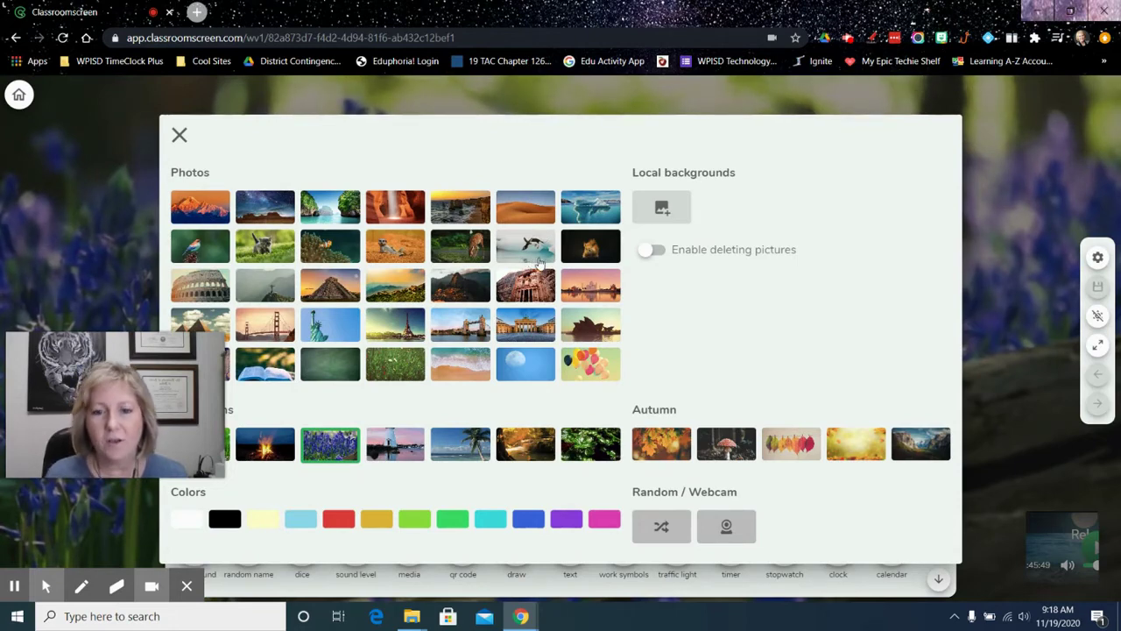
left_click(179, 135)
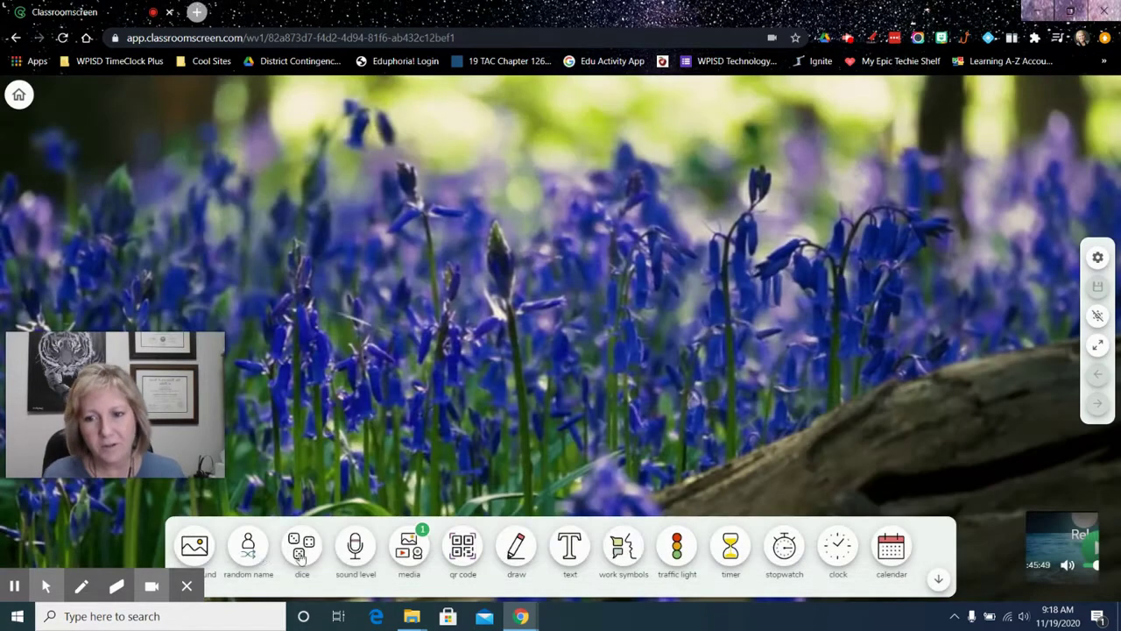
left_click(195, 548)
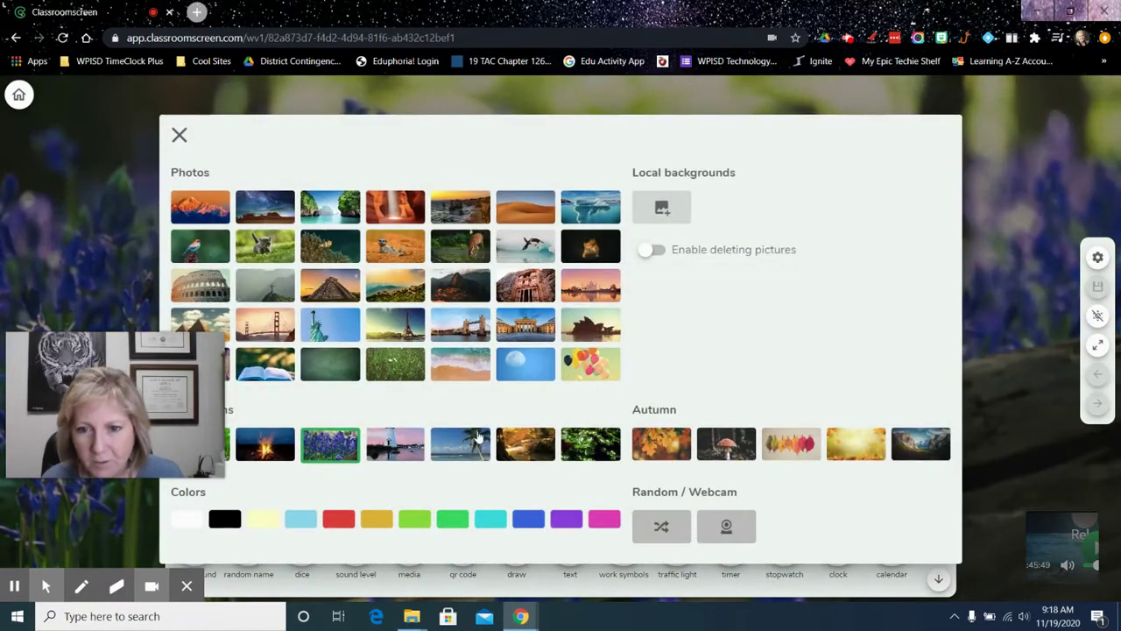
left_click(479, 438)
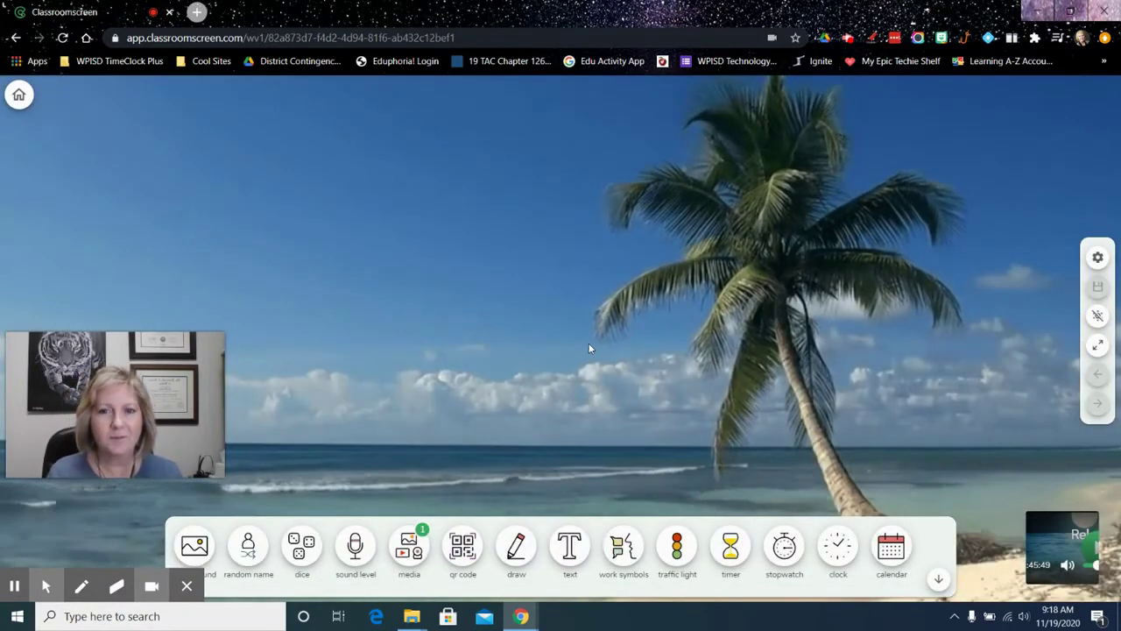
left_click(247, 548)
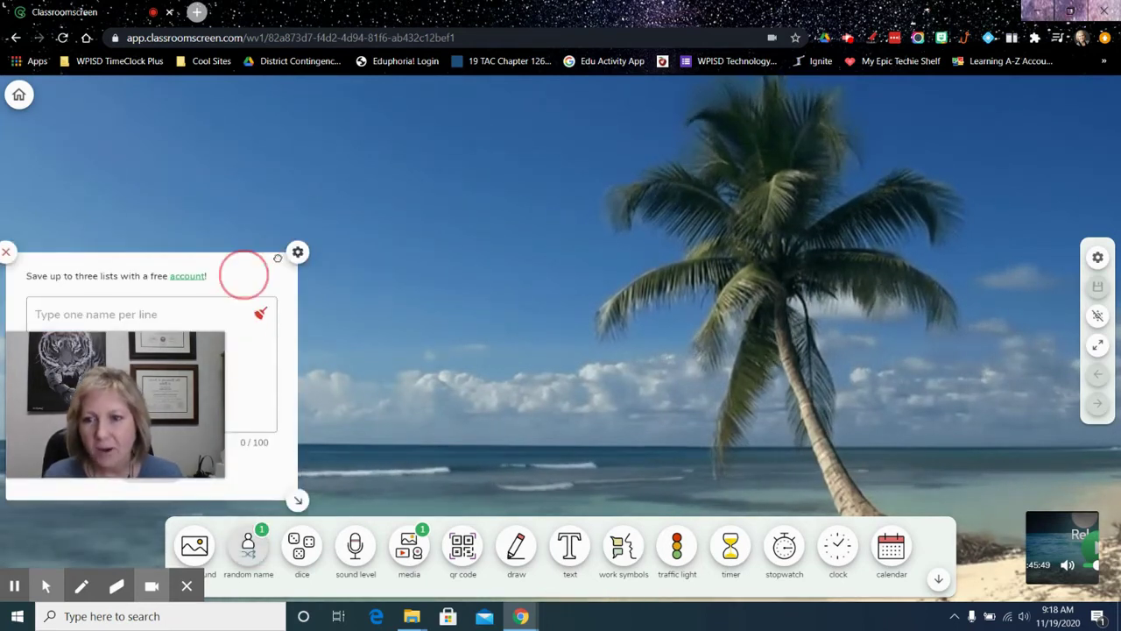
Move the random name picker to the upper centre, click into its name list, then close it.
left_click_drag(278, 258, 717, 123)
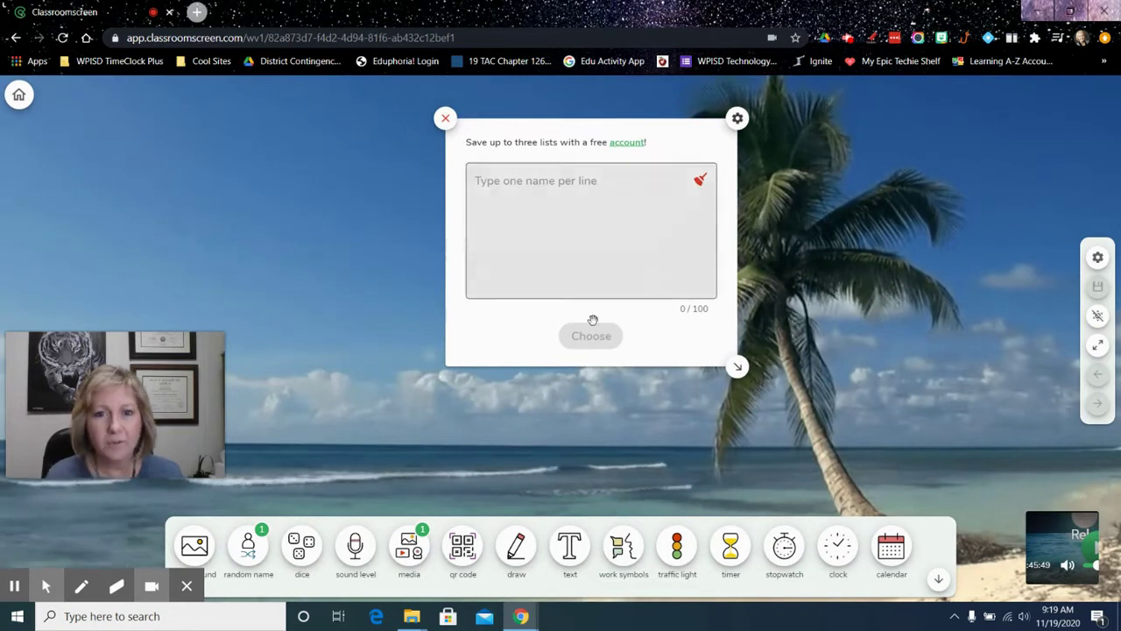
left_click(549, 184)
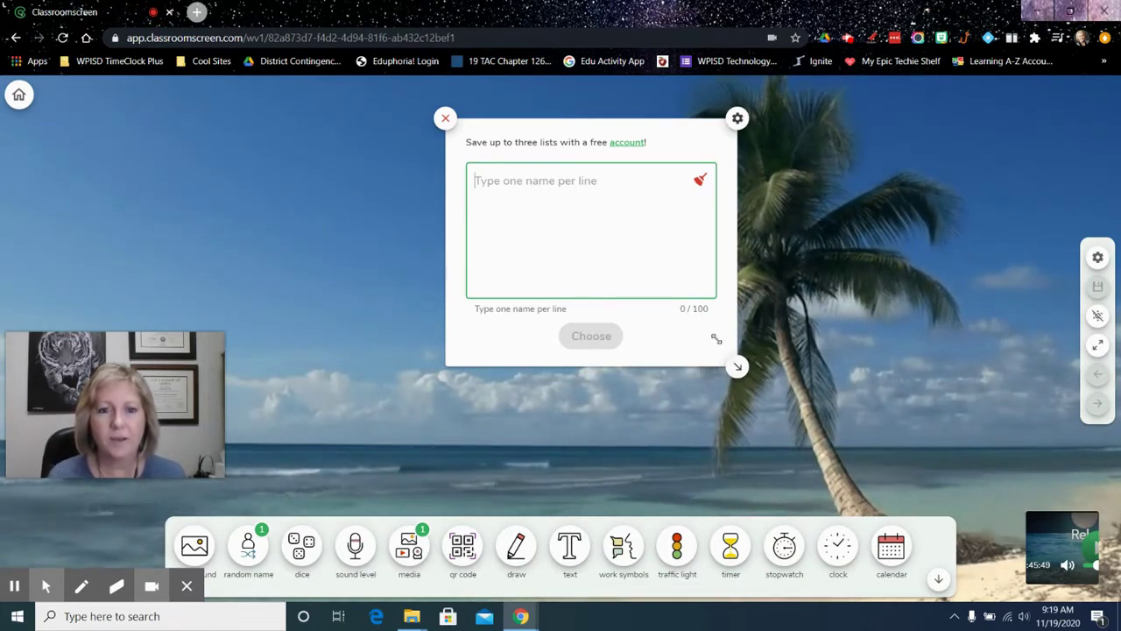
left_click(445, 118)
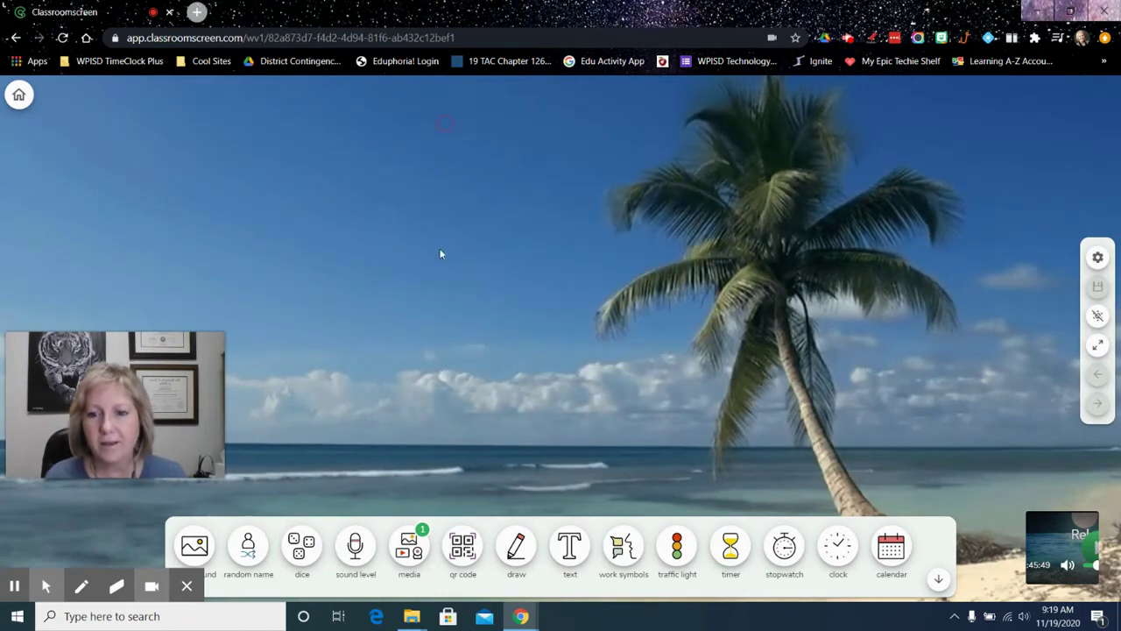
Add a dice roller, roll two dice twice, then close it.
left_click(317, 541)
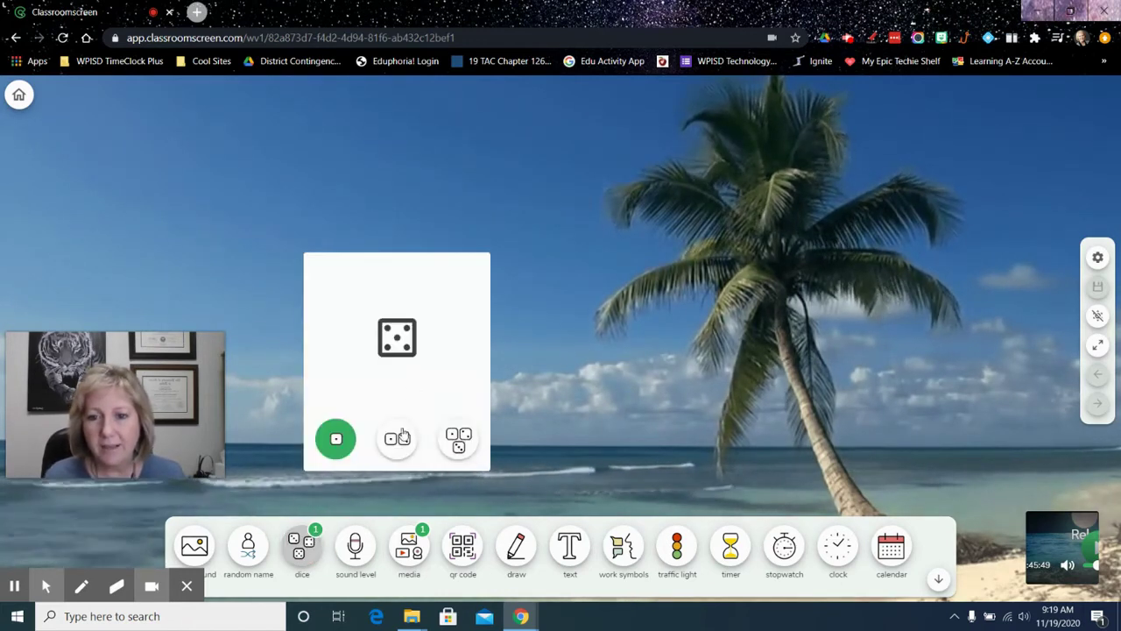
left_click(399, 438)
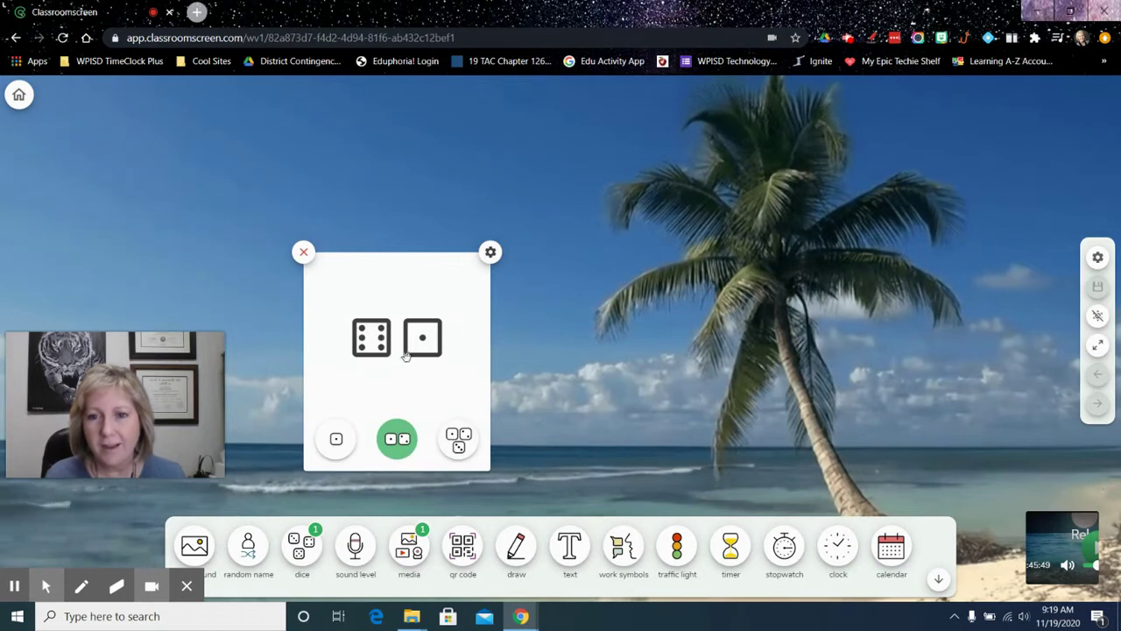
left_click(399, 438)
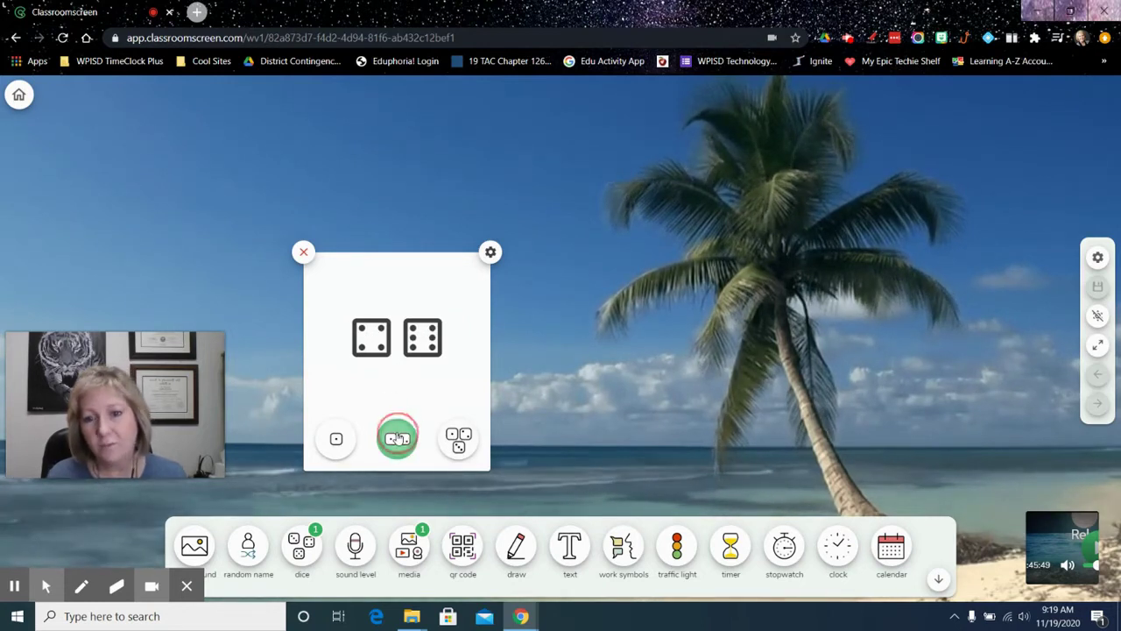
left_click(303, 250)
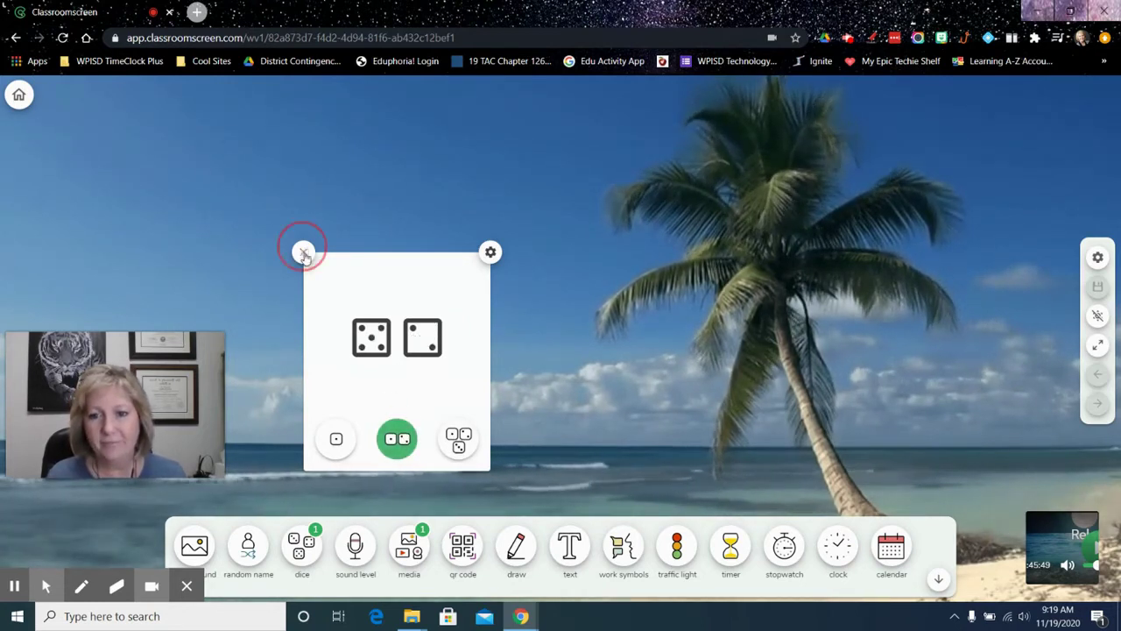
Add a sound level meter with microphone access, toggle its noise alarm on and off, then close it.
left_click(356, 544)
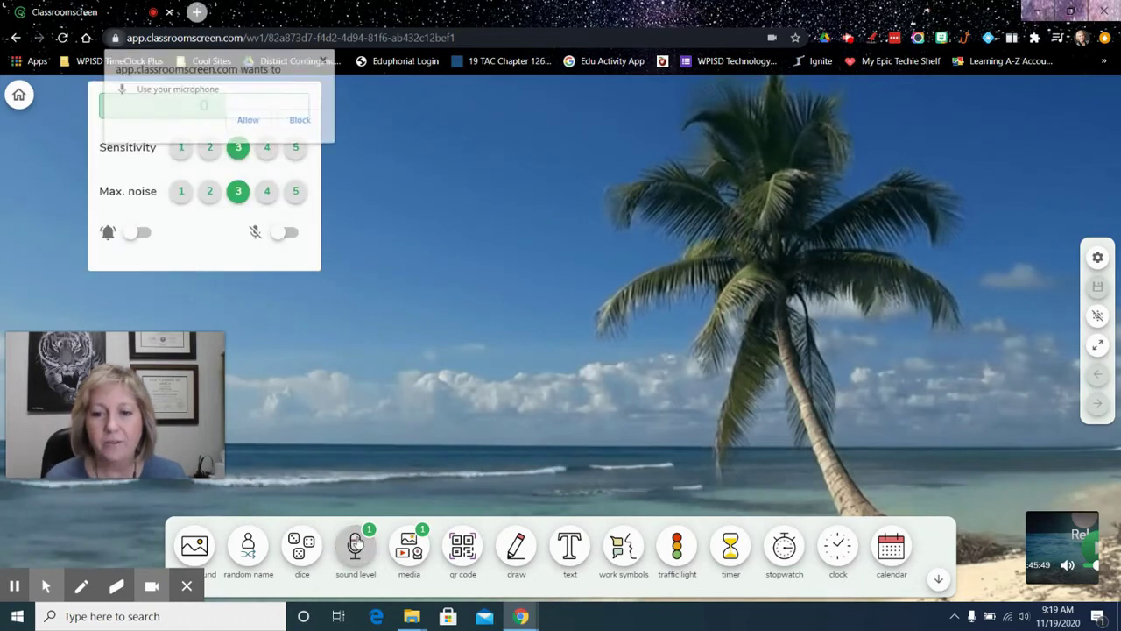
left_click(249, 120)
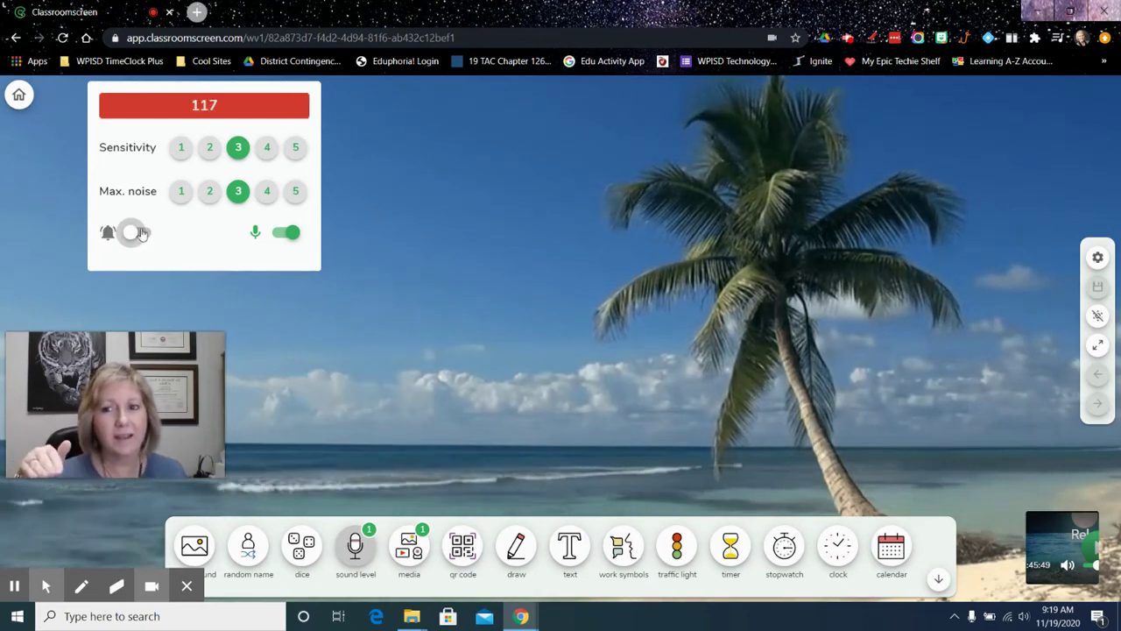
left_click(148, 234)
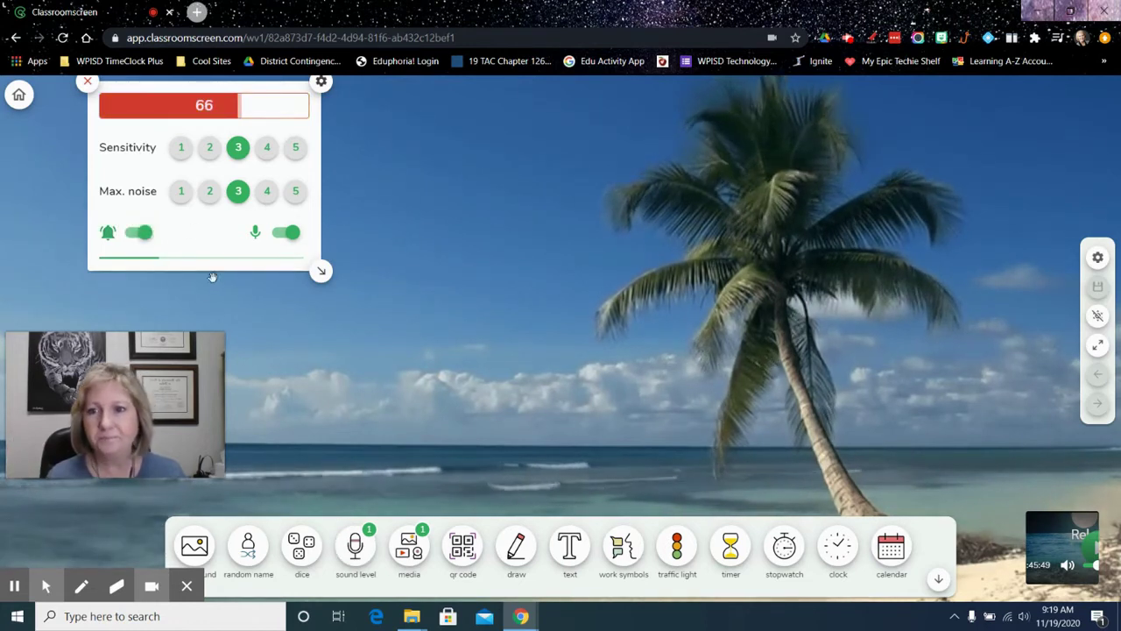
left_click(287, 233)
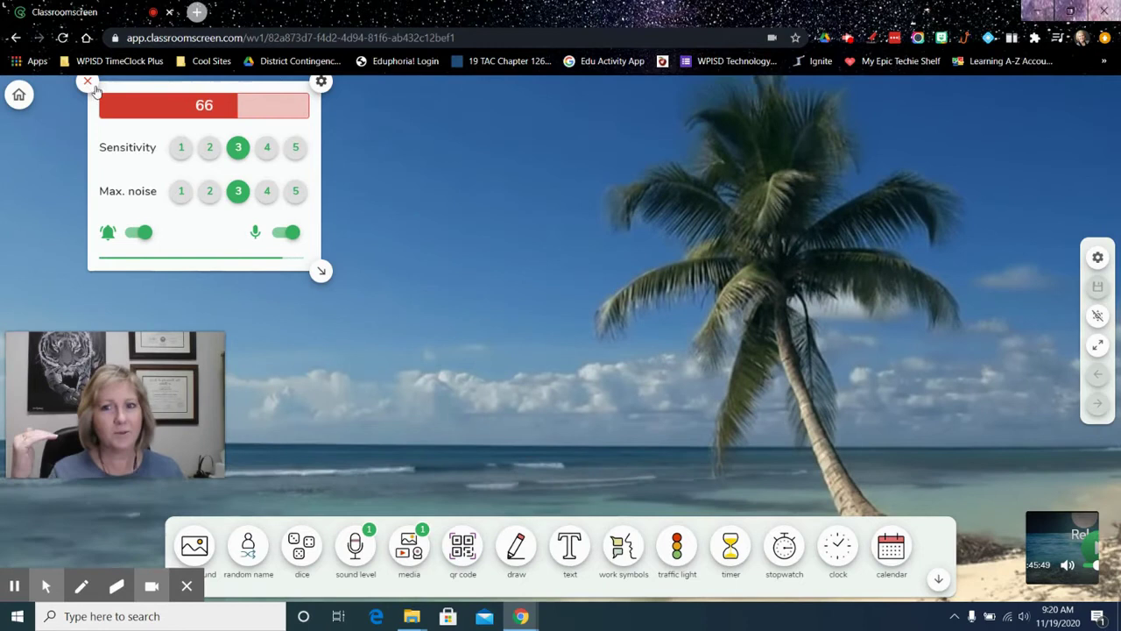
left_click(137, 237)
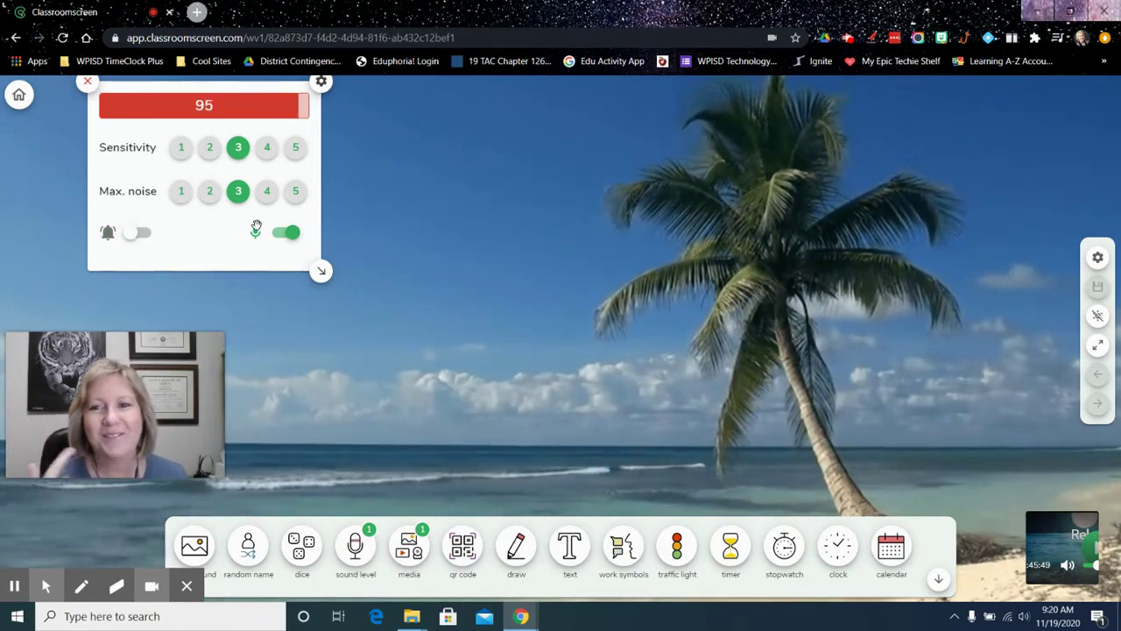
left_click(86, 81)
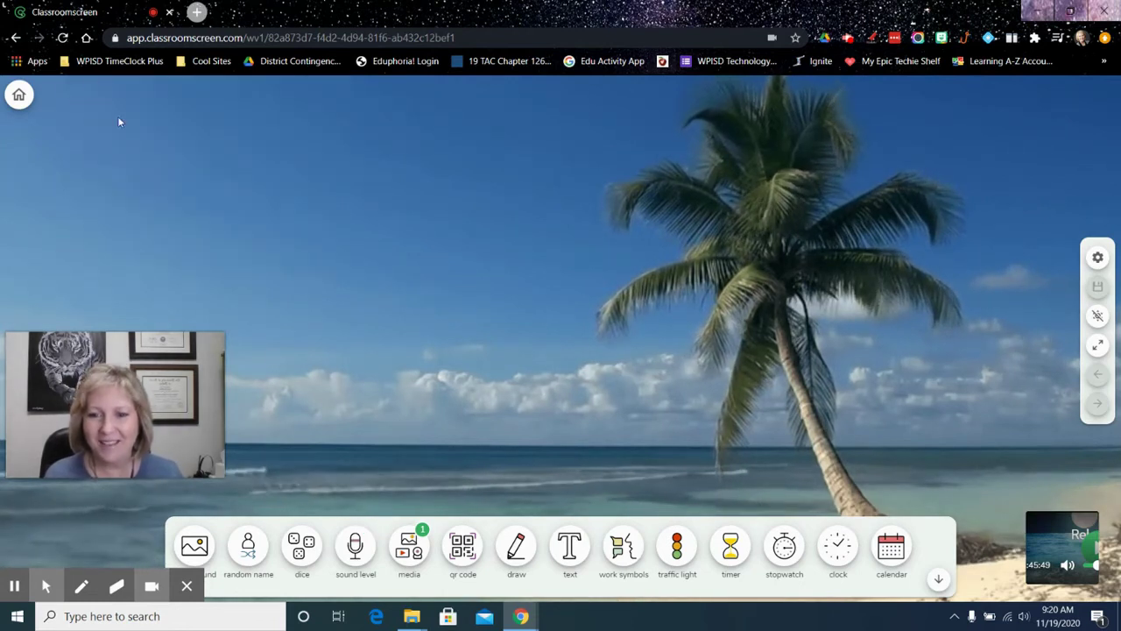
left_click(409, 546)
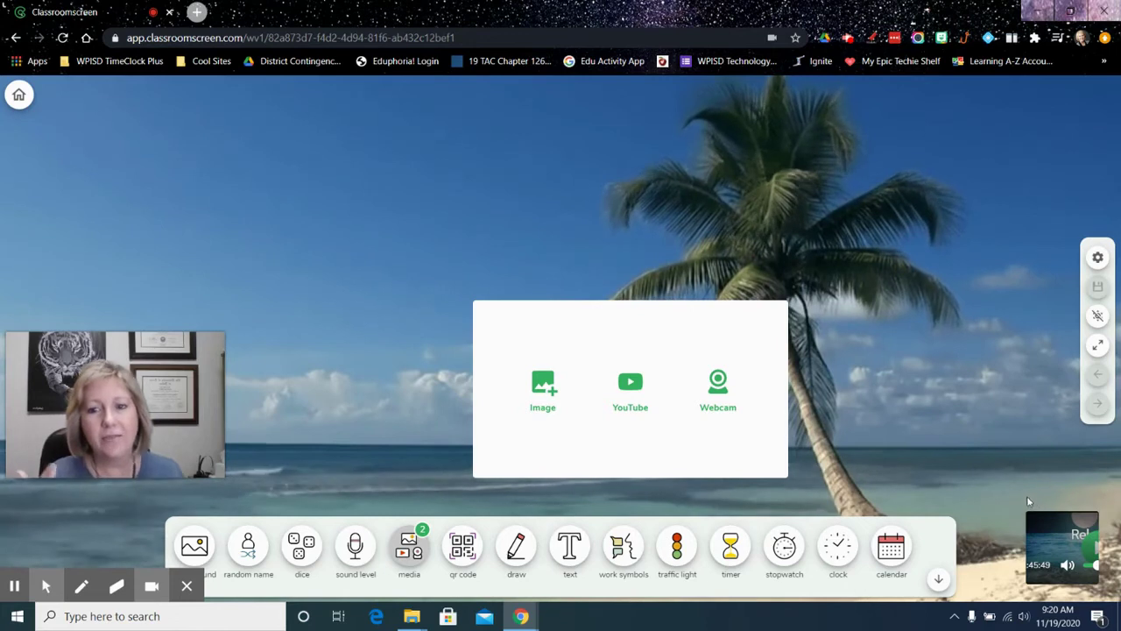
left_click(716, 390)
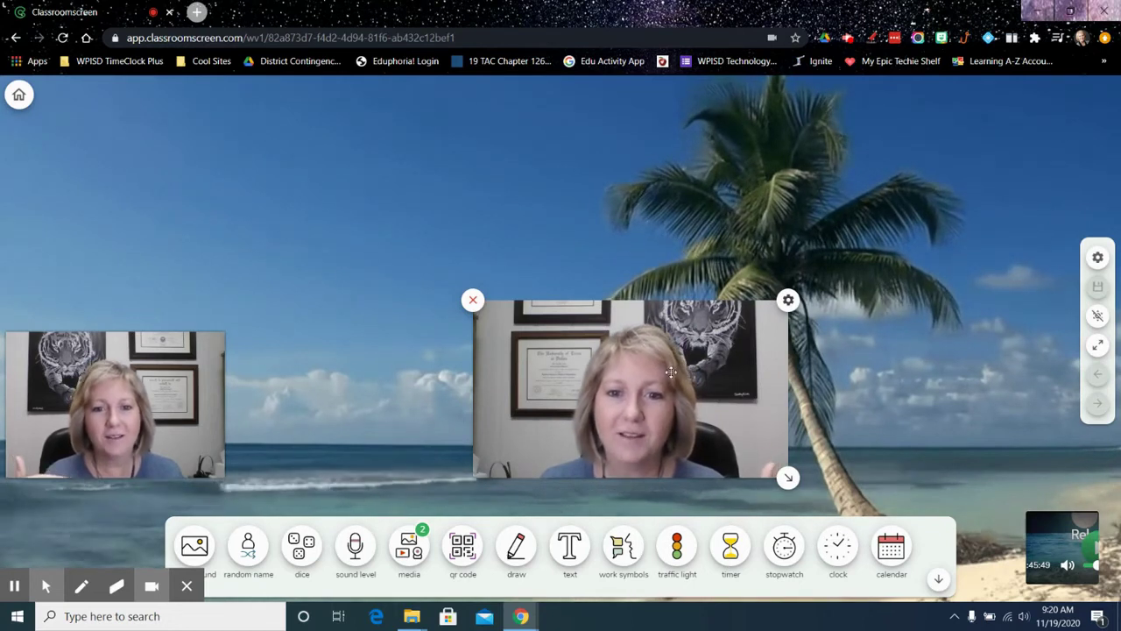
left_click_drag(686, 374, 440, 220)
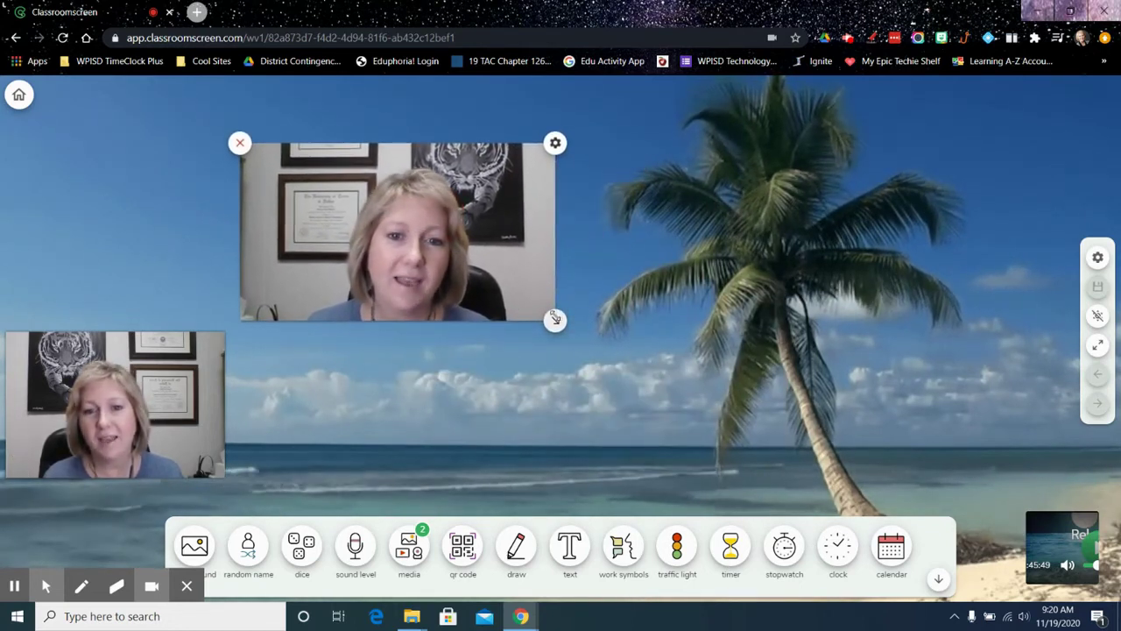
left_click_drag(556, 319, 746, 505)
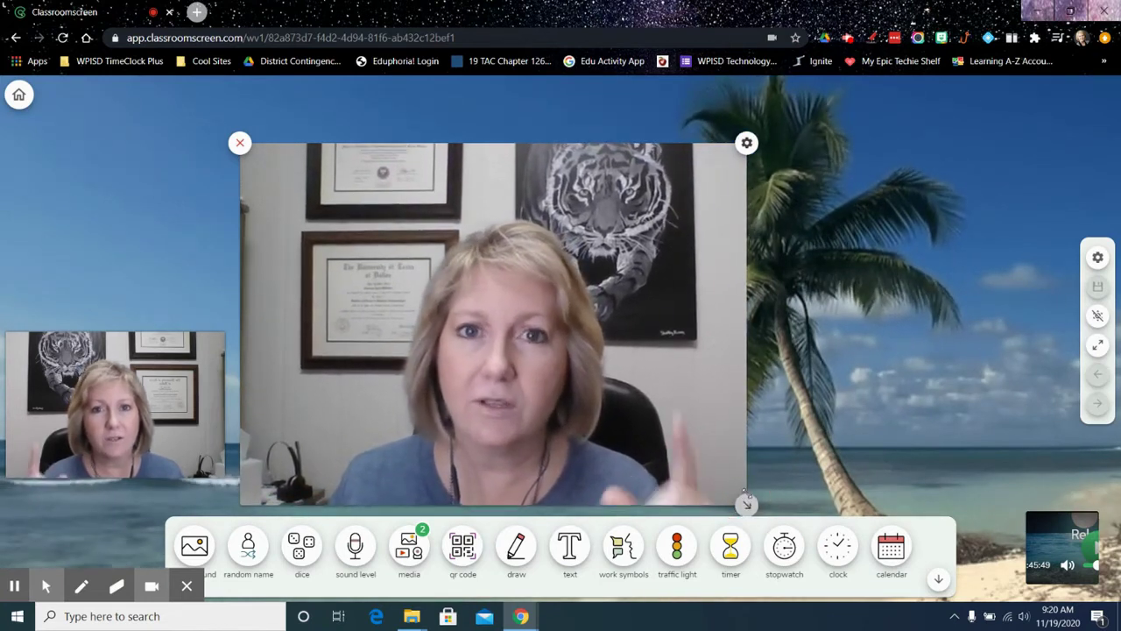
left_click(239, 144)
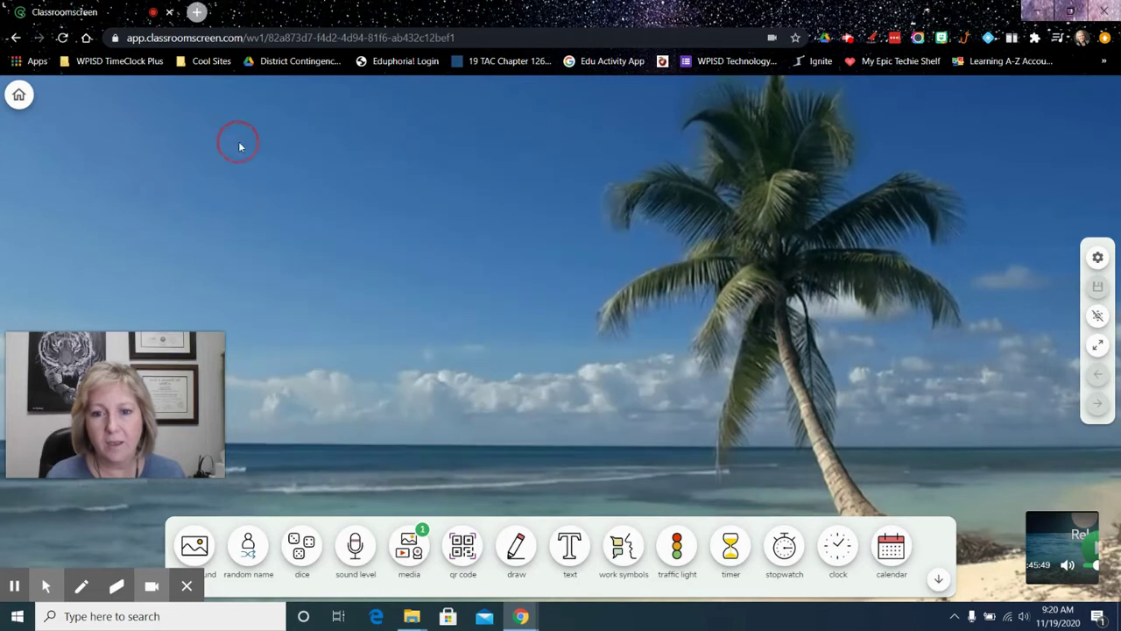
left_click(409, 545)
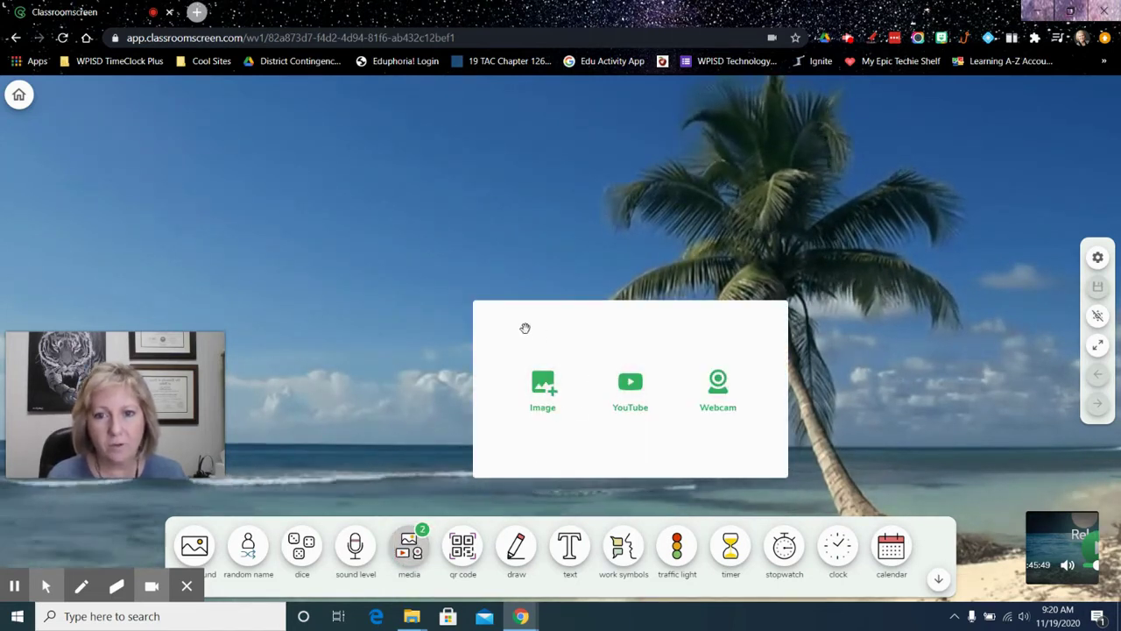
left_click(476, 303)
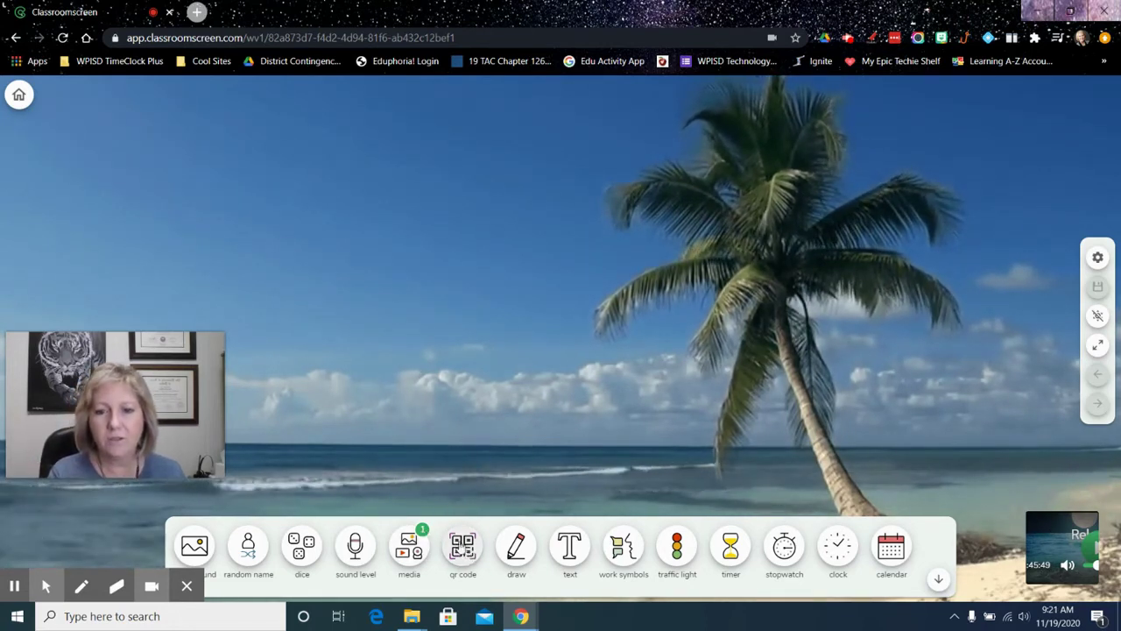
left_click(462, 545)
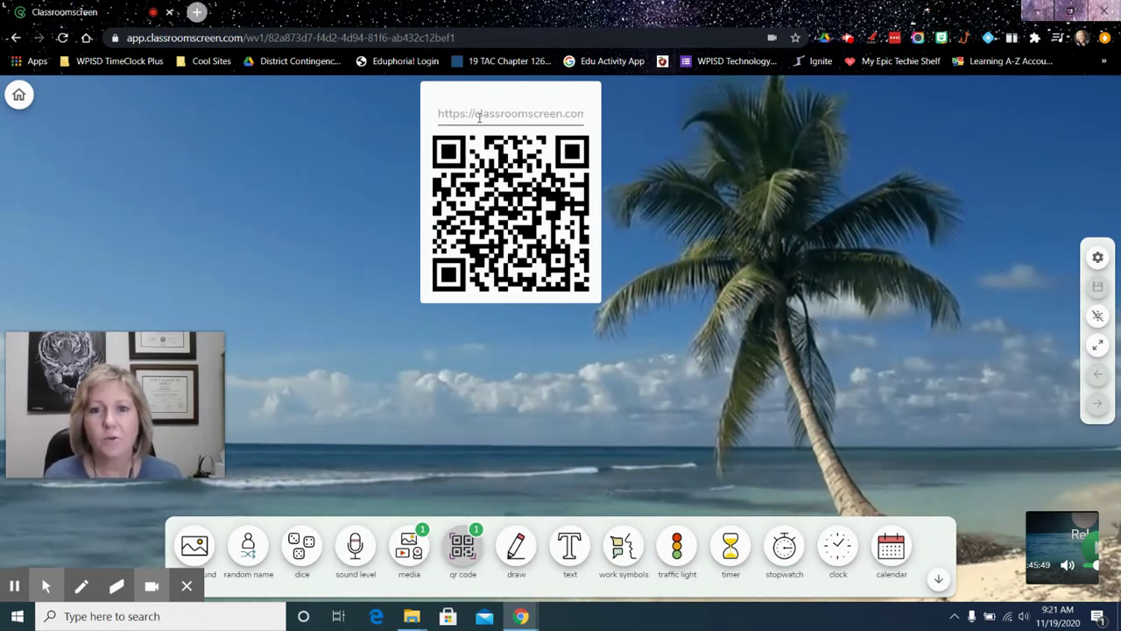
left_click(477, 115)
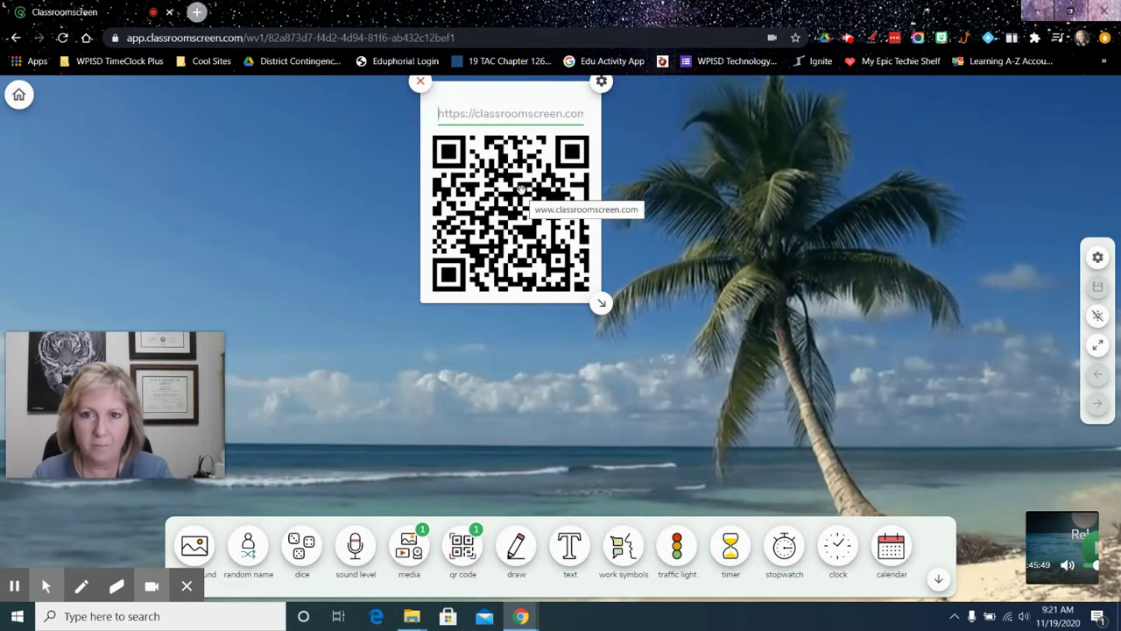
type("wfaa.com")
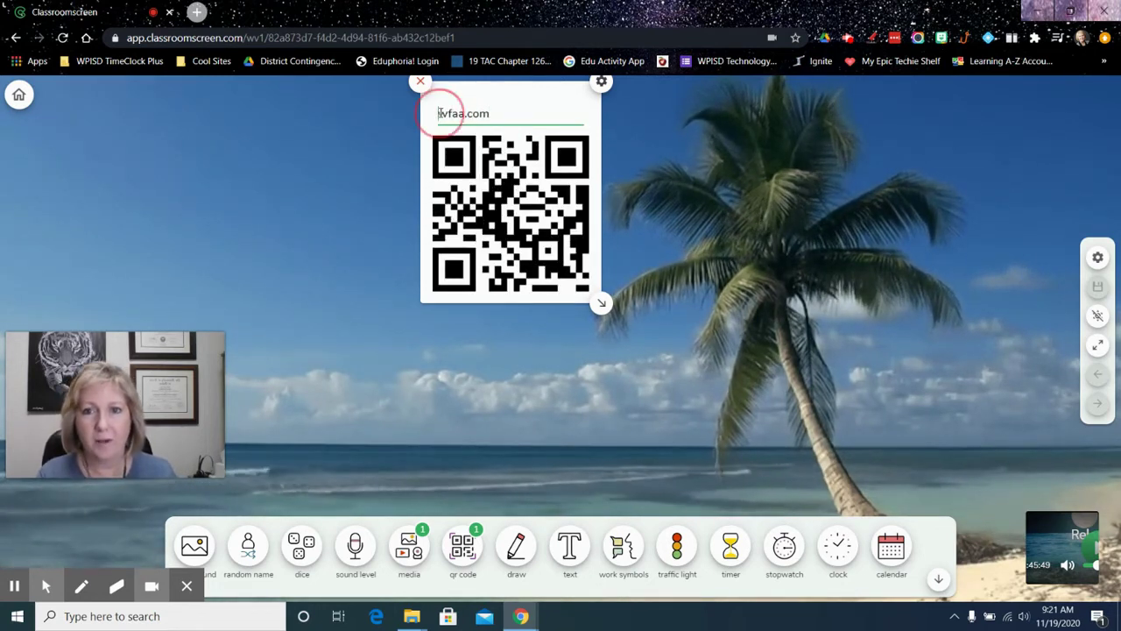
type("www.")
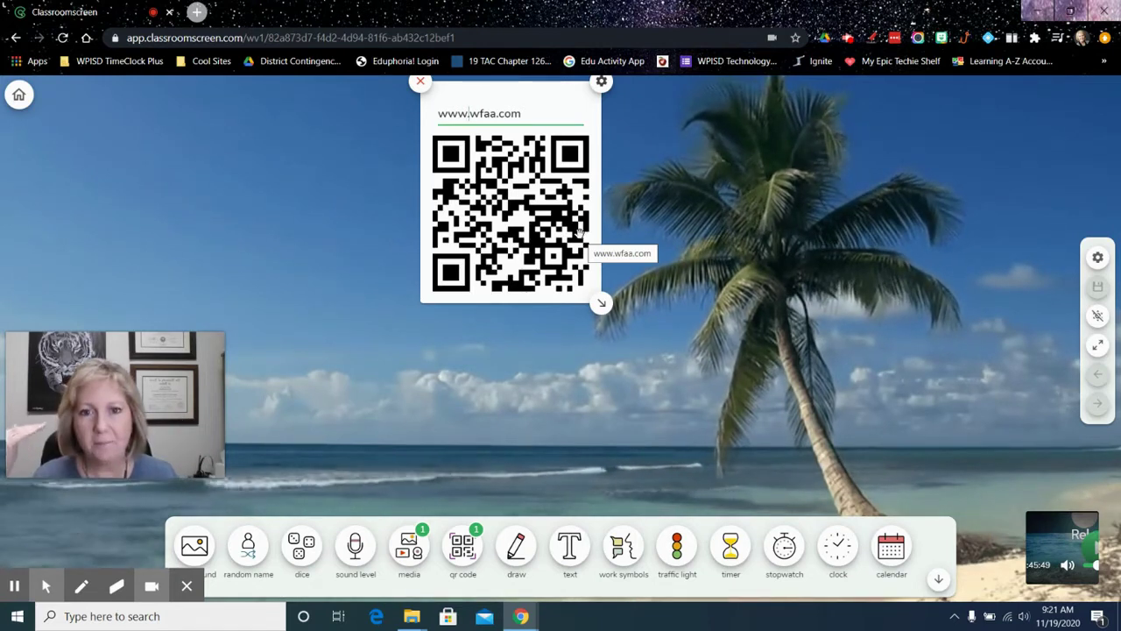
Remove the QR code and scribble on an enlarged drawing board.
left_click(421, 82)
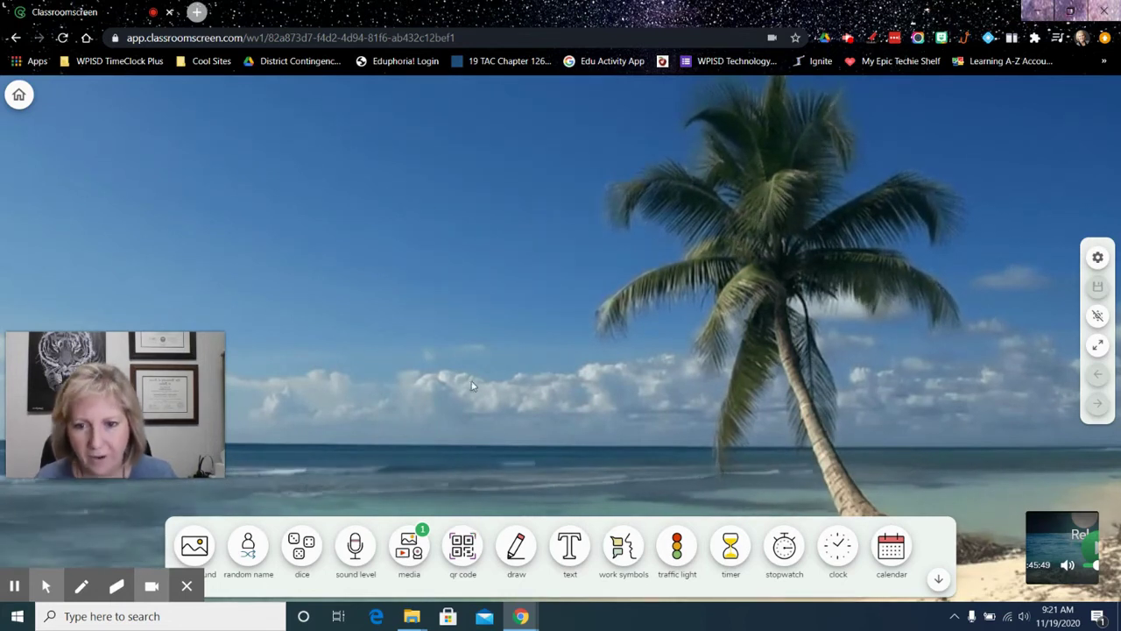
left_click(516, 546)
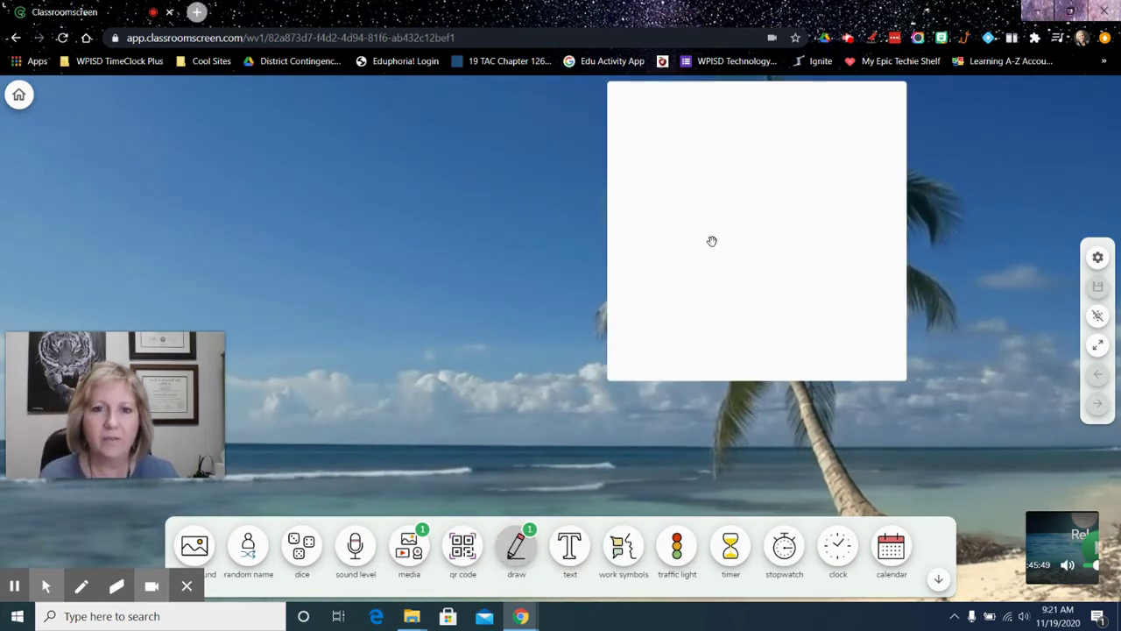
left_click(682, 263)
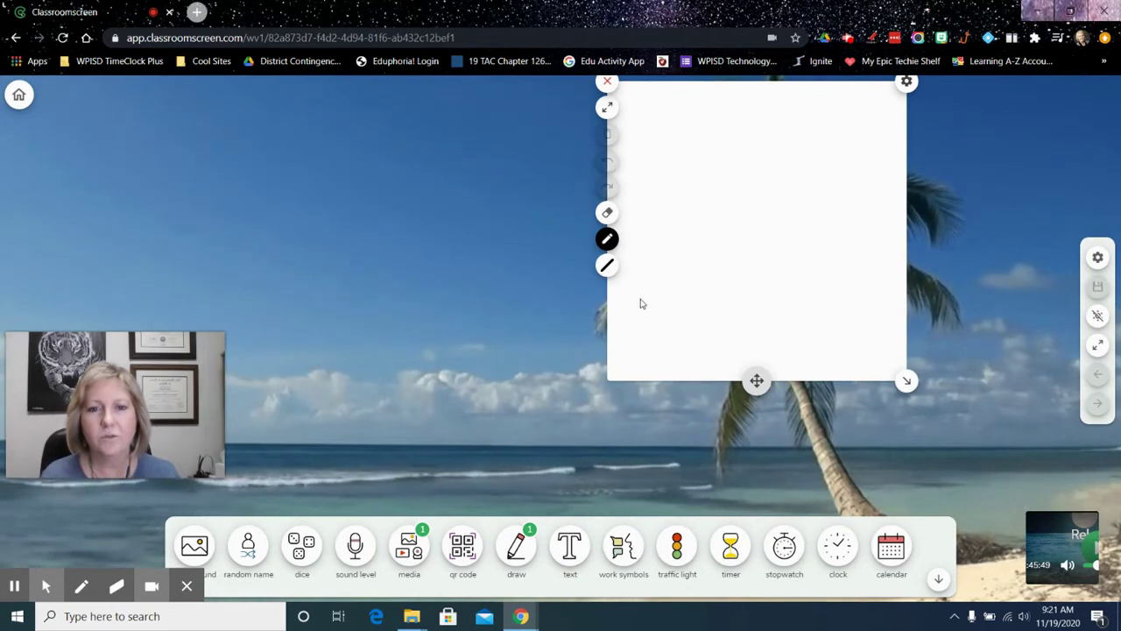
left_click_drag(904, 381, 1021, 457)
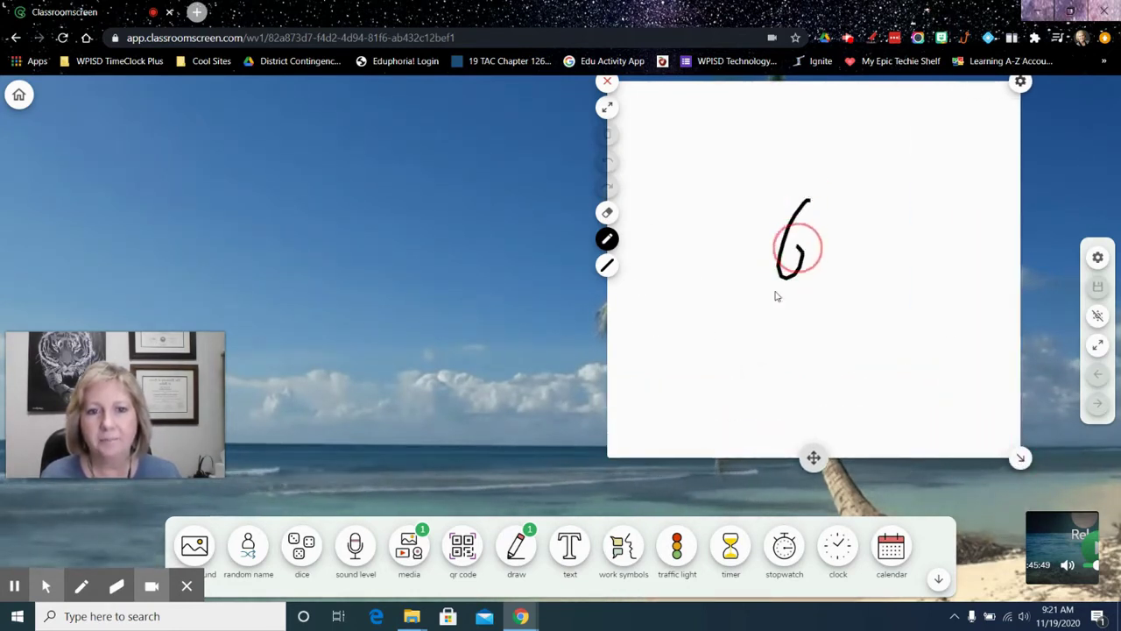
mouse_move(776, 296)
left_mouse_down()
mouse_move(826, 318)
mouse_move(839, 263)
left_mouse_up()
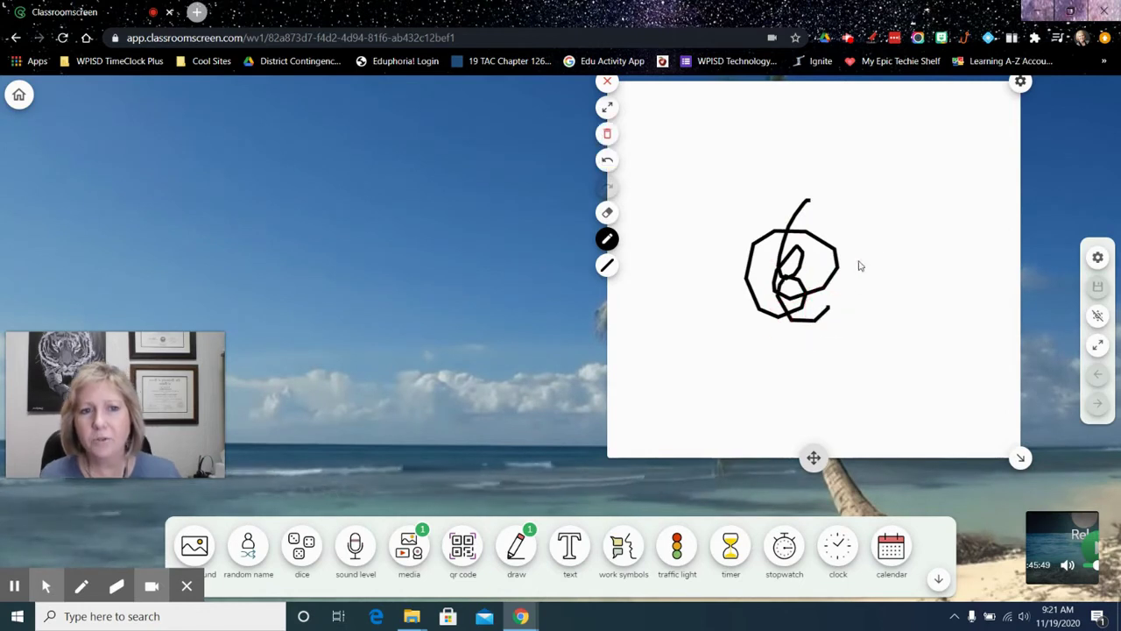
Discard the drawing board, add a text box, and place a silence work symbol.
left_click(608, 84)
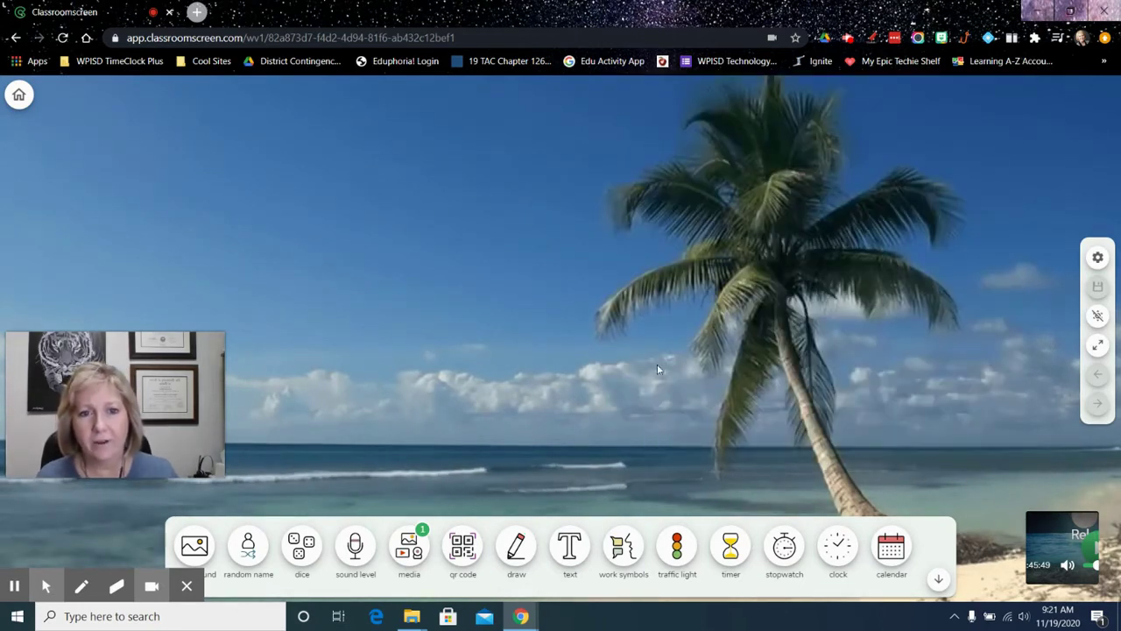
left_click(567, 541)
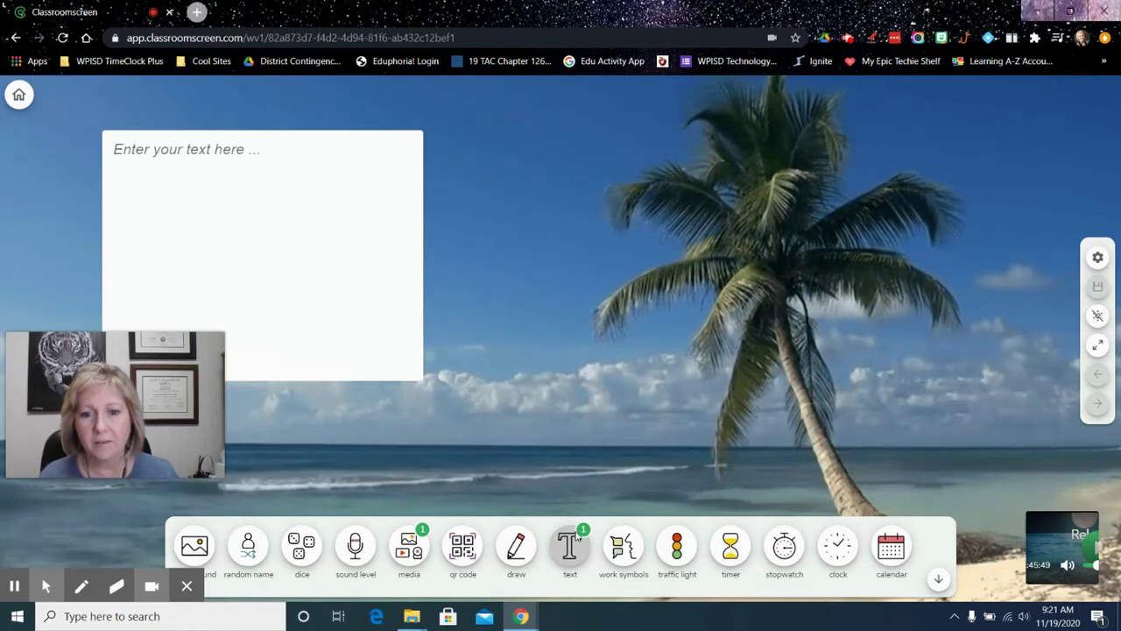
left_click(320, 243)
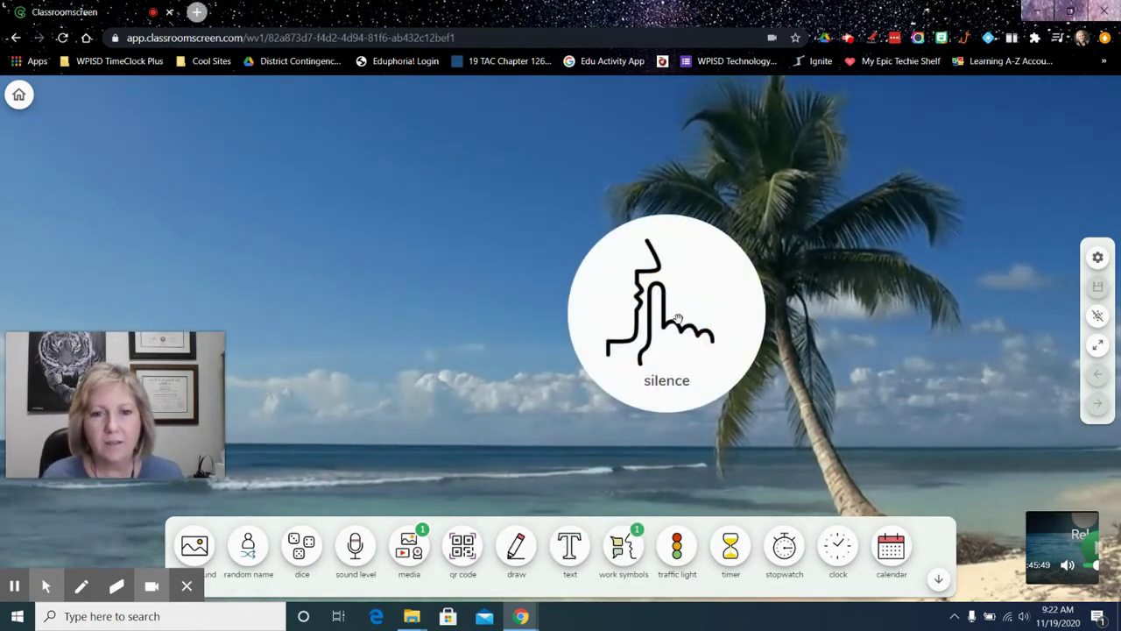
Enlarge the silence symbol, cycle through whisper and ask neighbor to work together, then close it.
left_click(642, 333)
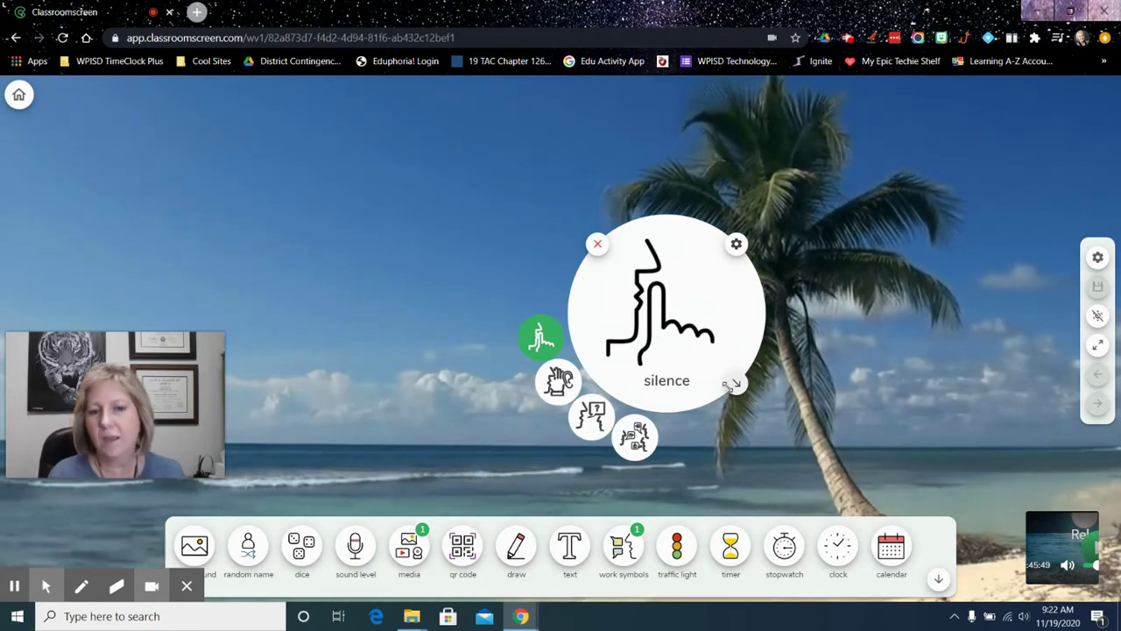
left_click_drag(736, 383, 808, 447)
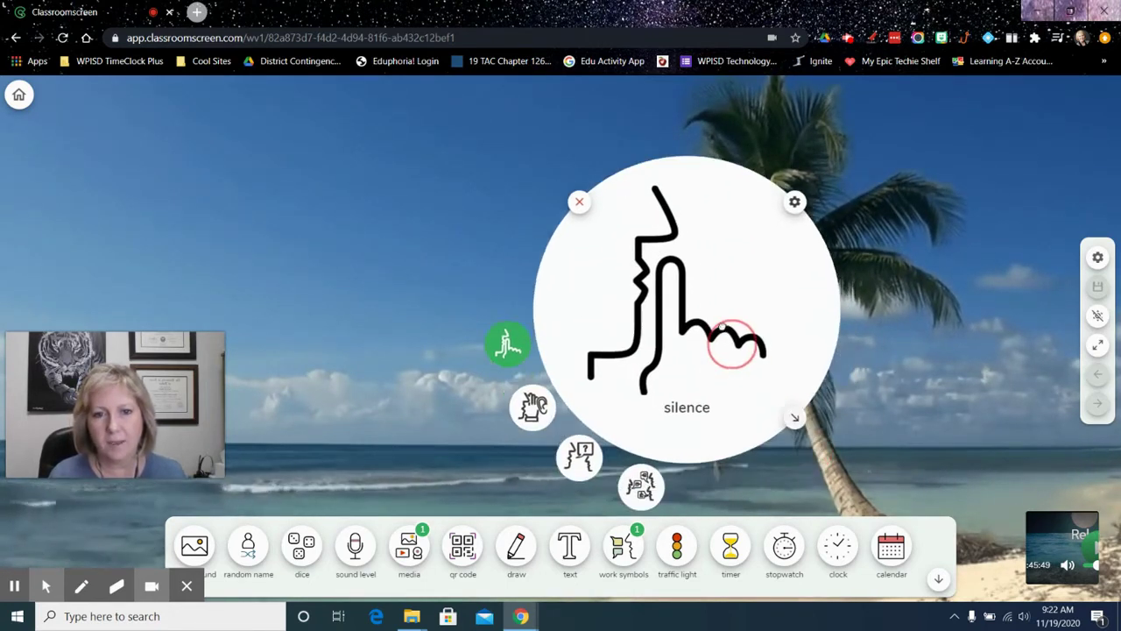
left_click(440, 363)
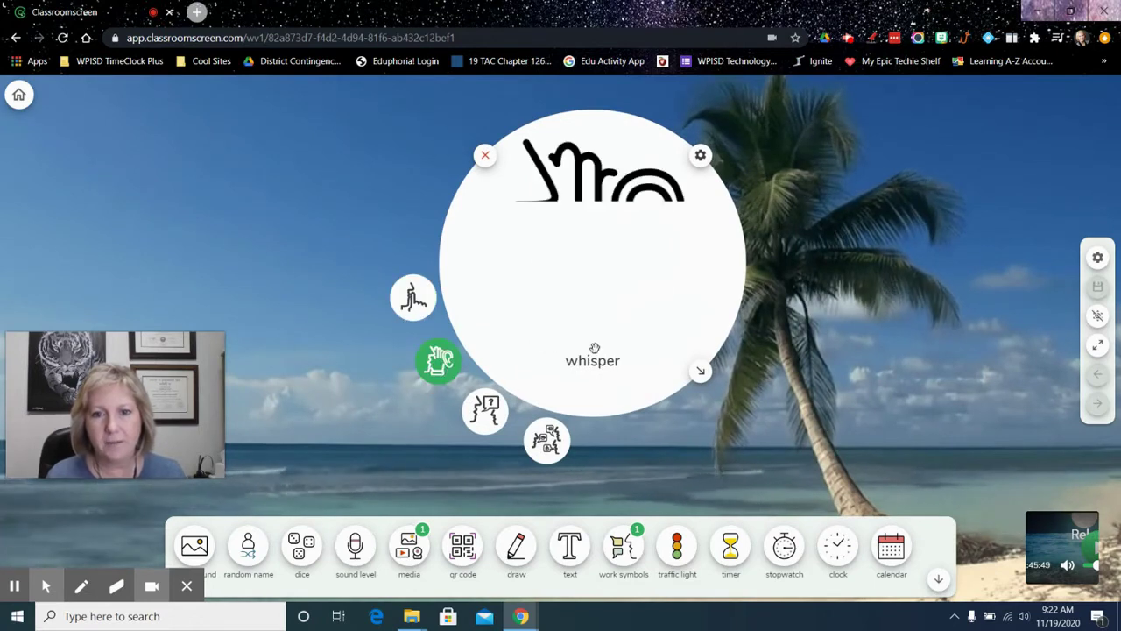
left_click(488, 417)
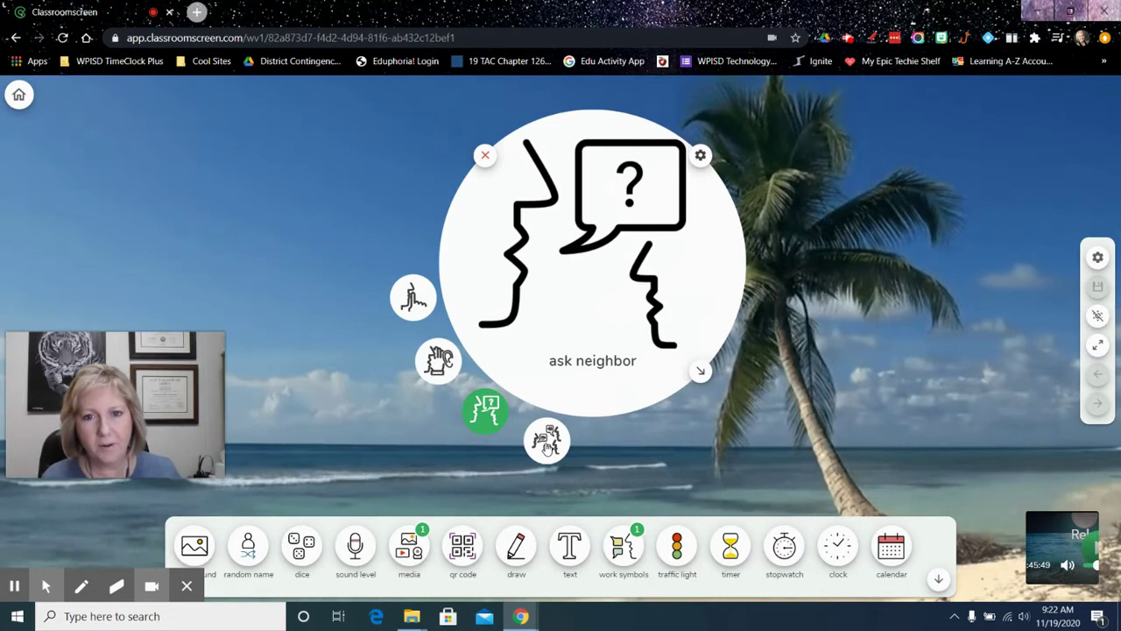
left_click(550, 435)
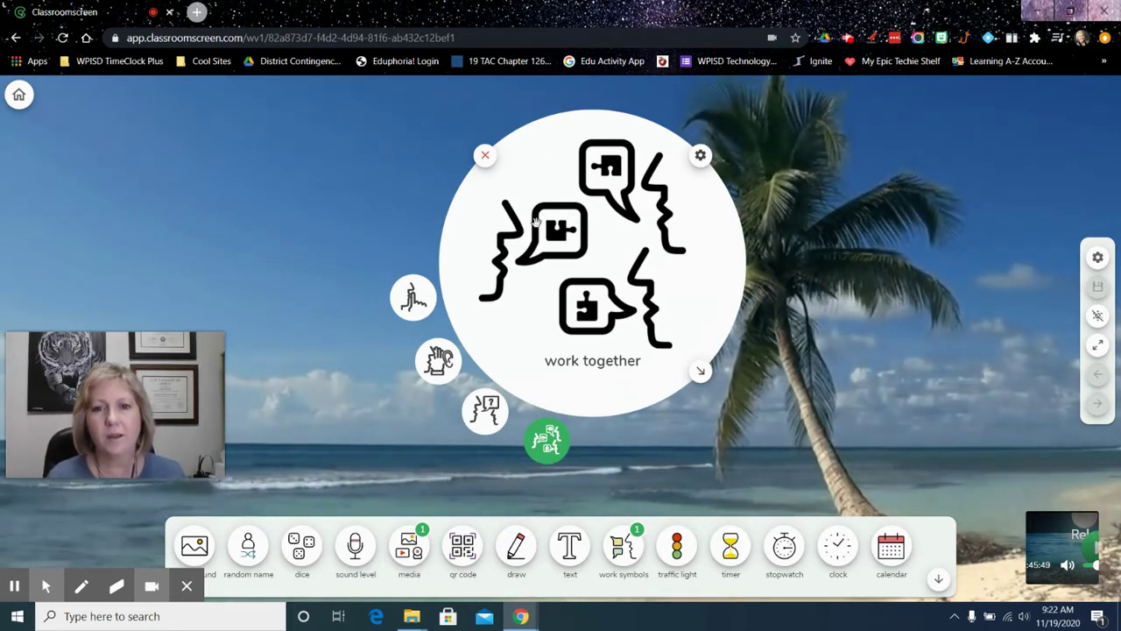
left_click(486, 157)
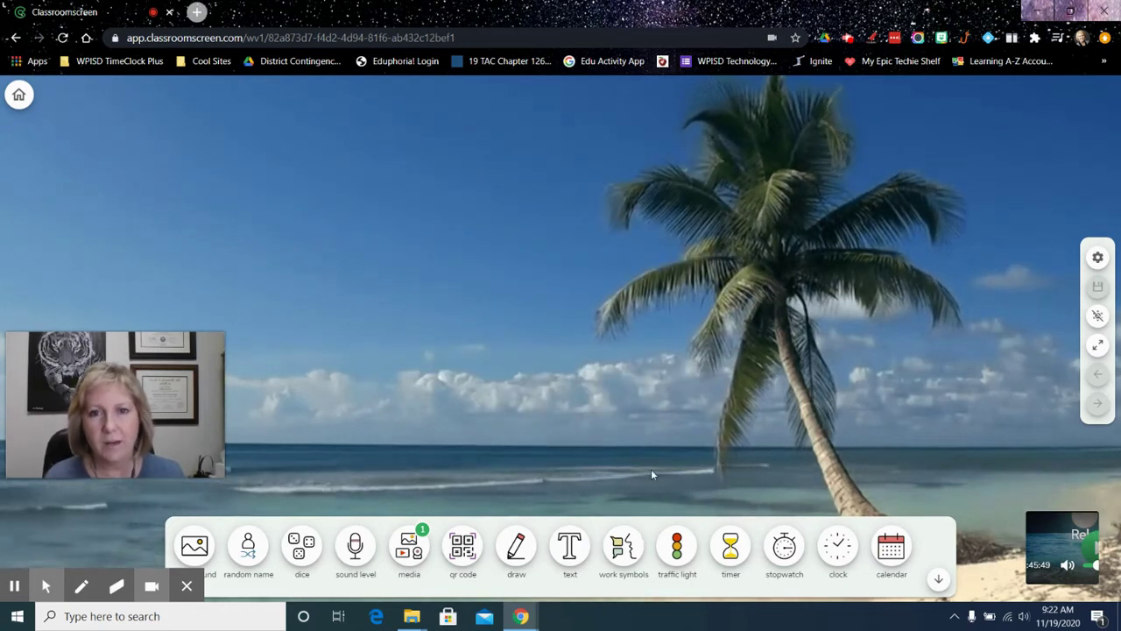
Add a traffic light, enlarge it, step it through red, yellow and green, then close it.
left_click(677, 545)
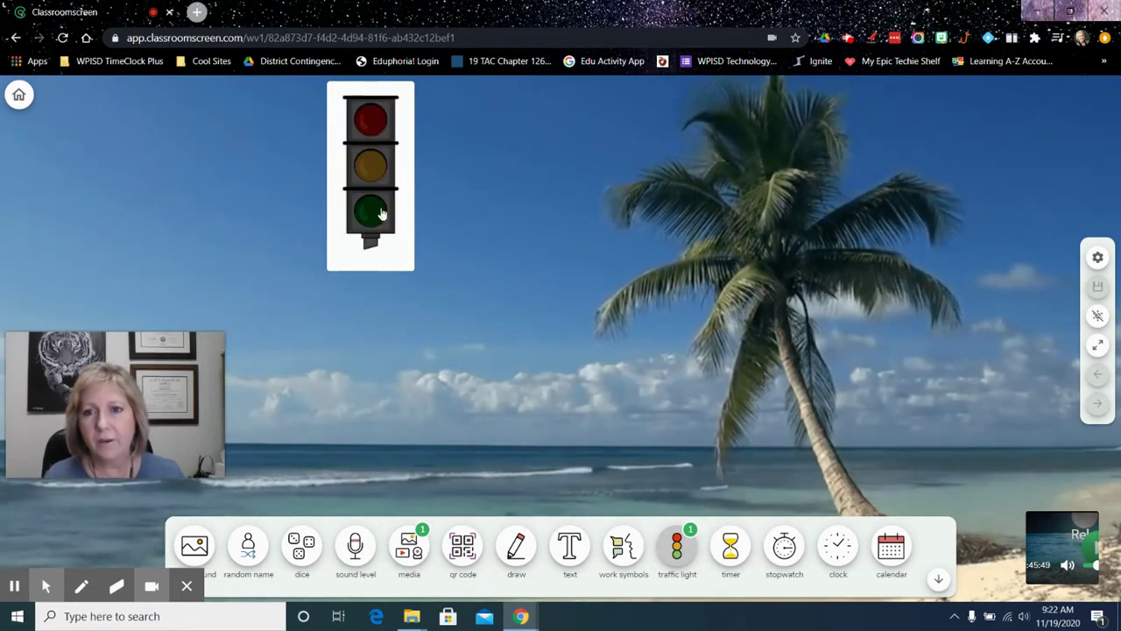
left_click(370, 120)
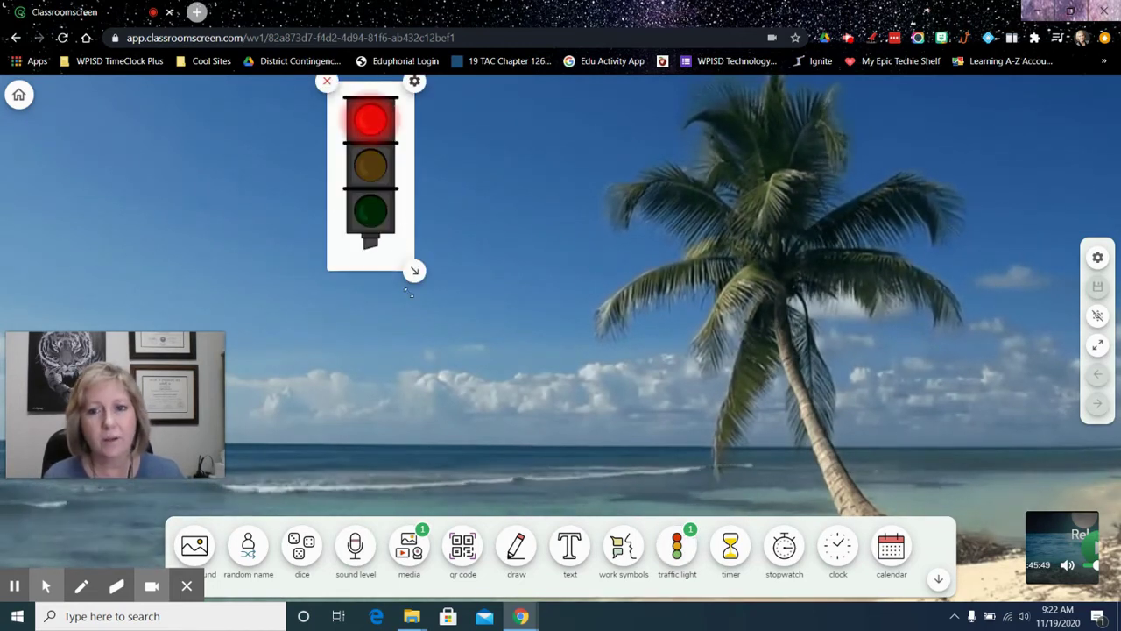
left_click_drag(415, 271, 538, 425)
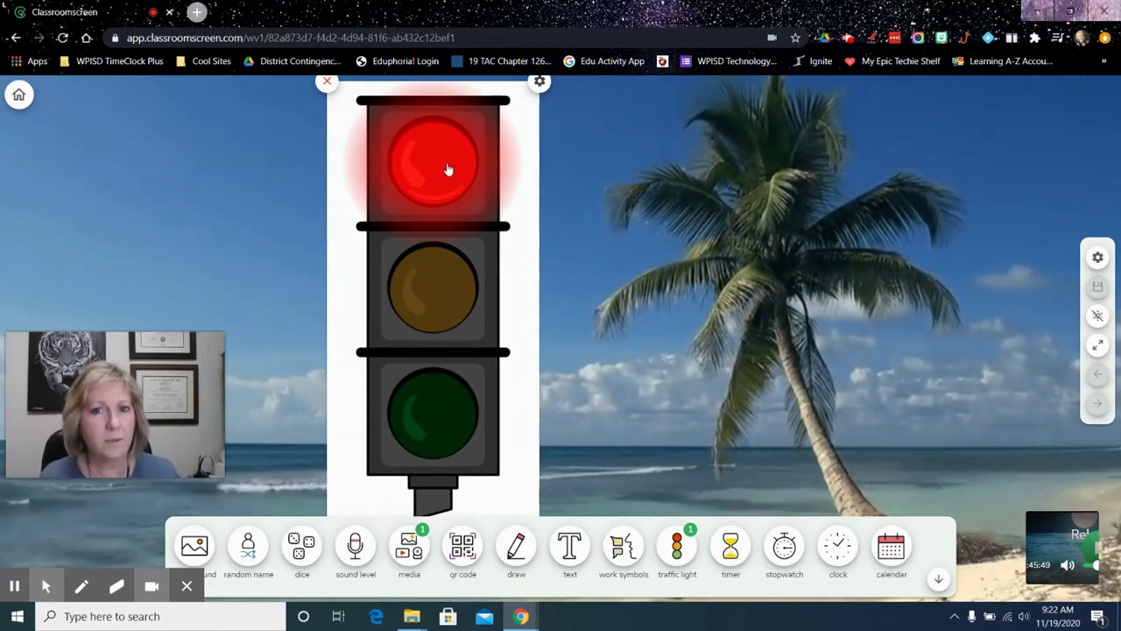
left_click(438, 298)
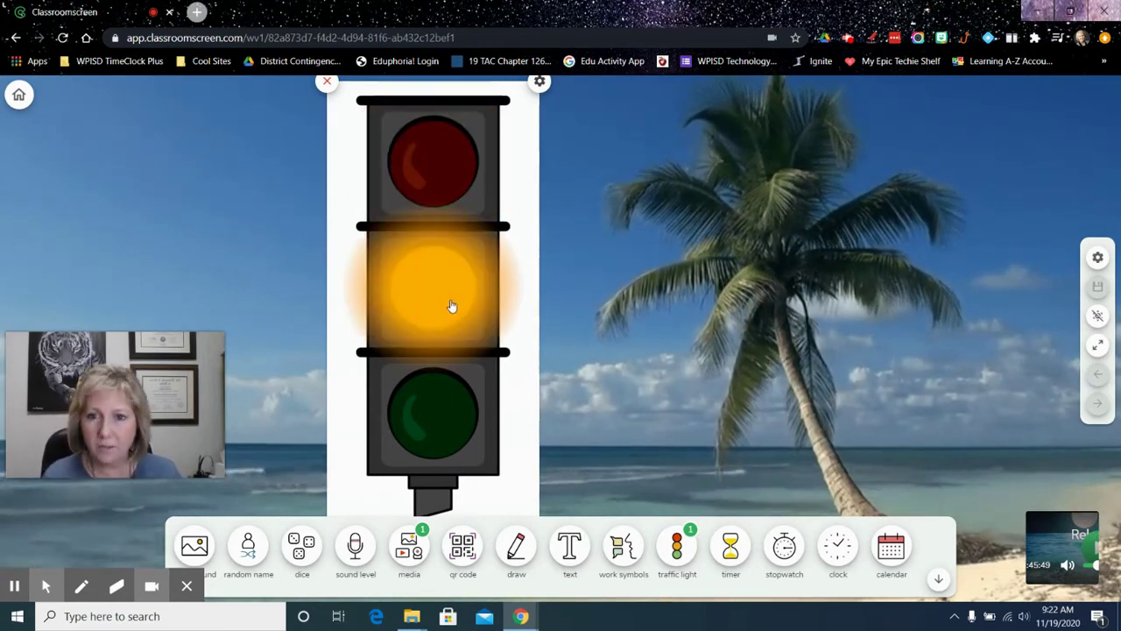
left_click(434, 428)
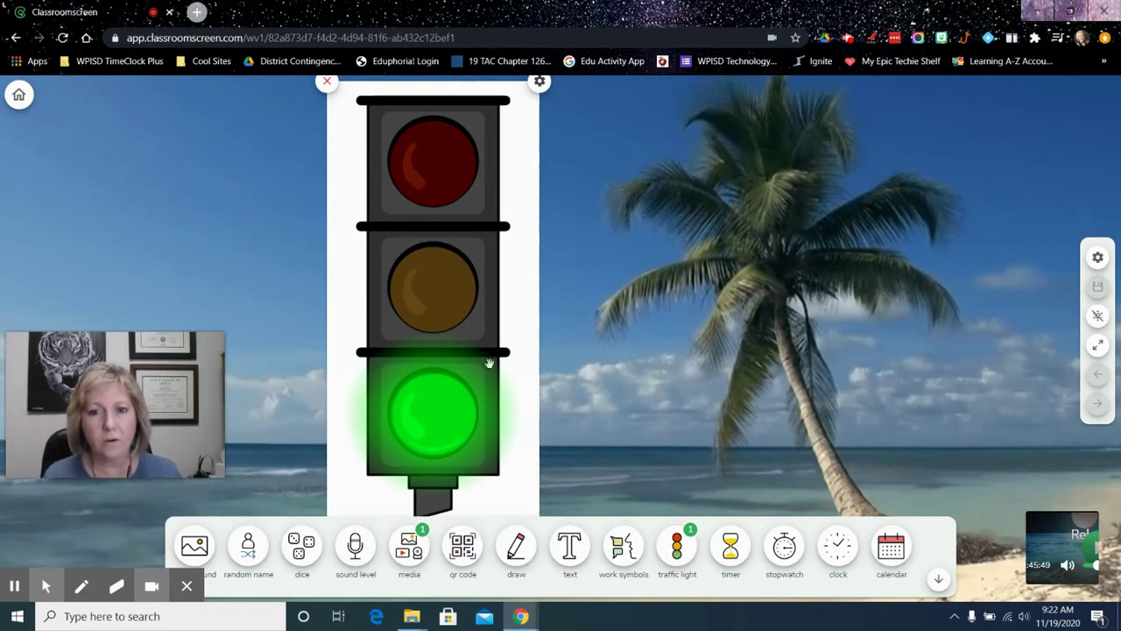
left_click(327, 80)
Add a 10:00 countdown timer, choose an alarm sound for it, then remove it.
left_click(730, 548)
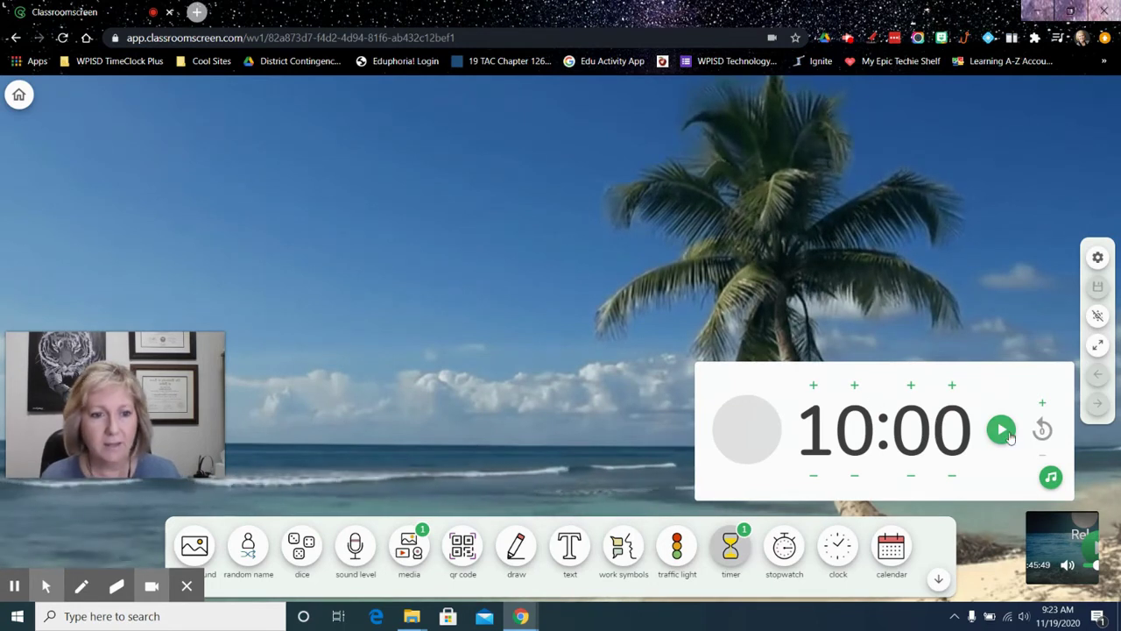
left_click(1052, 478)
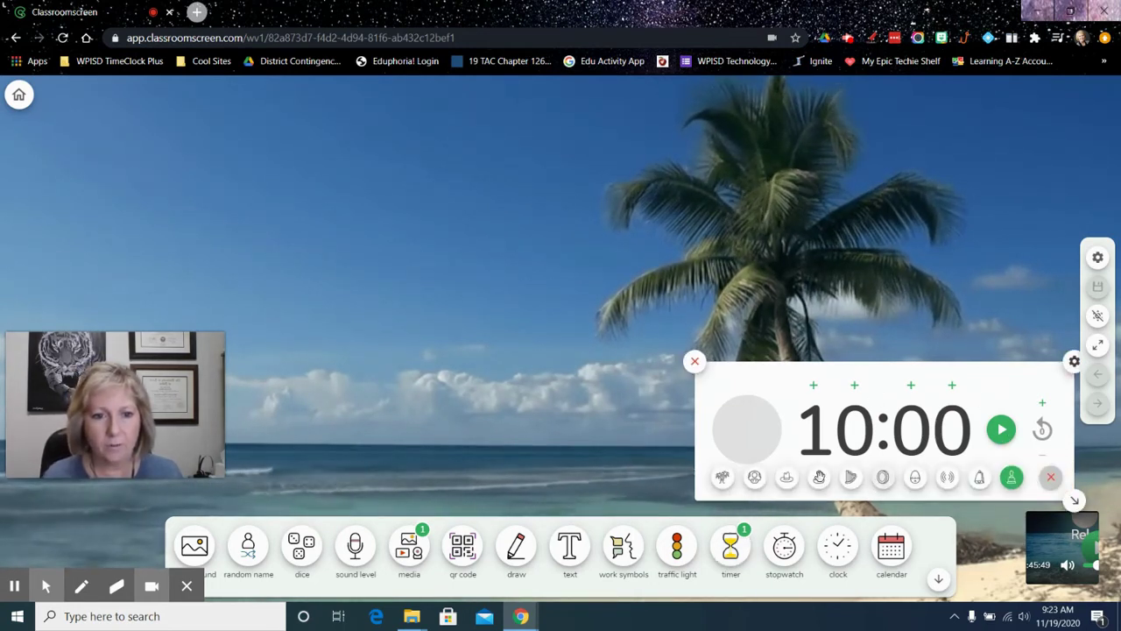
left_click(851, 478)
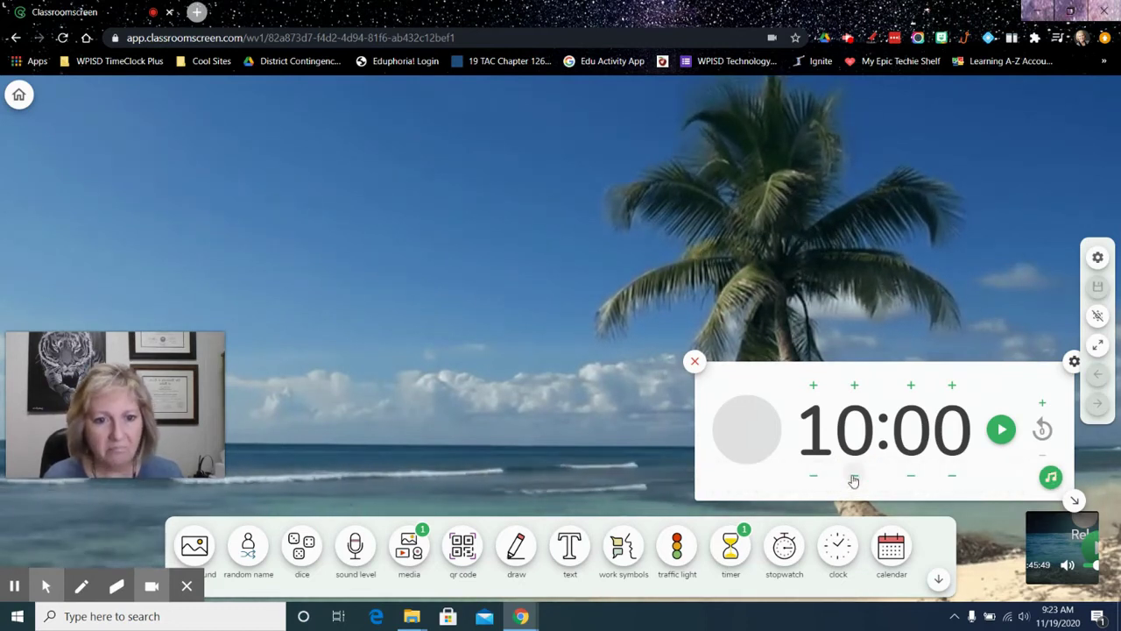
left_click(1051, 477)
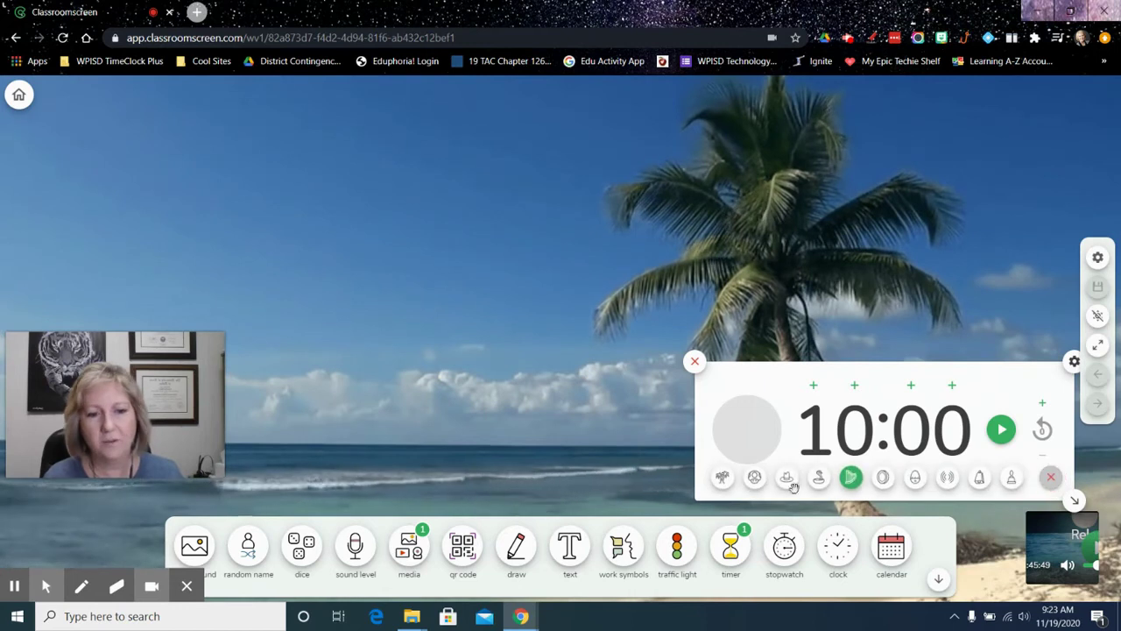
left_click(695, 362)
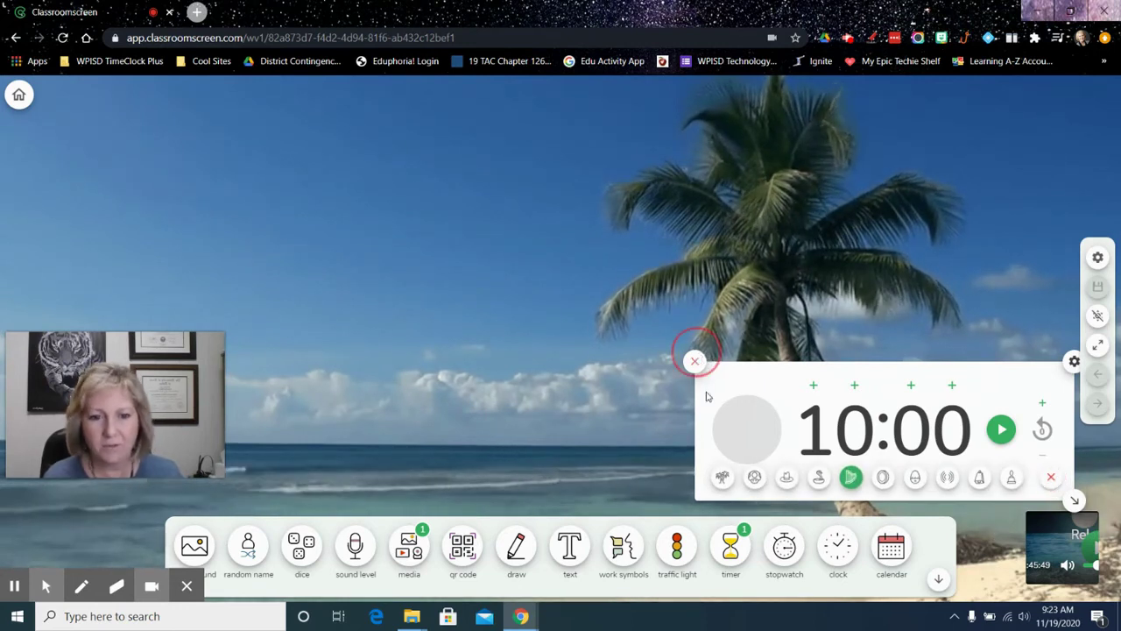
Briefly run a stopwatch, remove it, and add a clock widget.
left_click(785, 546)
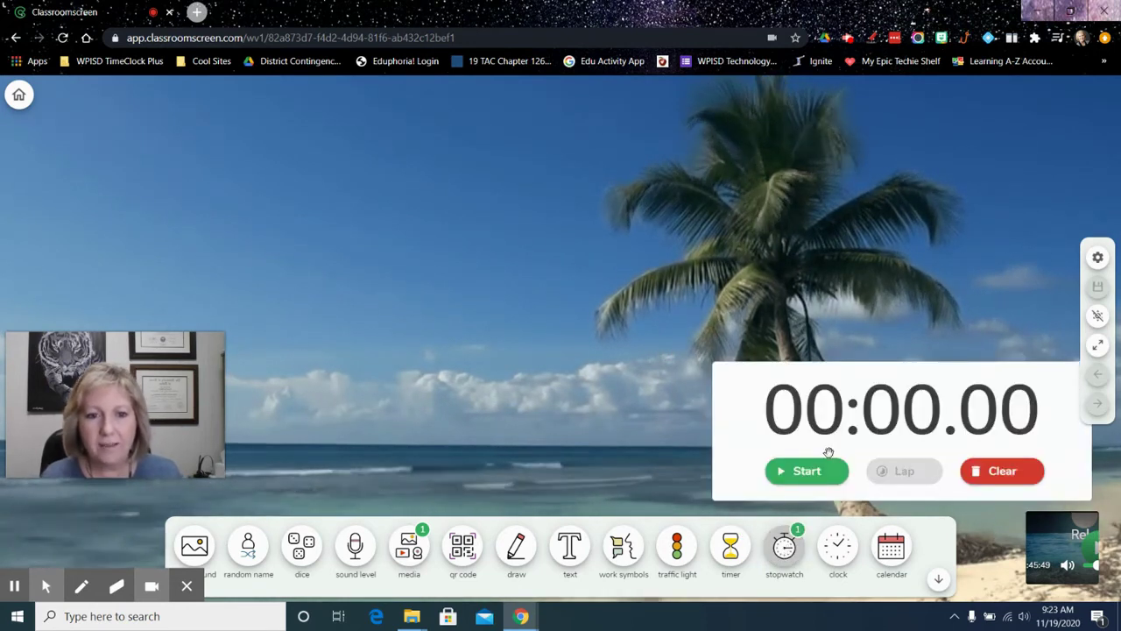
left_click(819, 473)
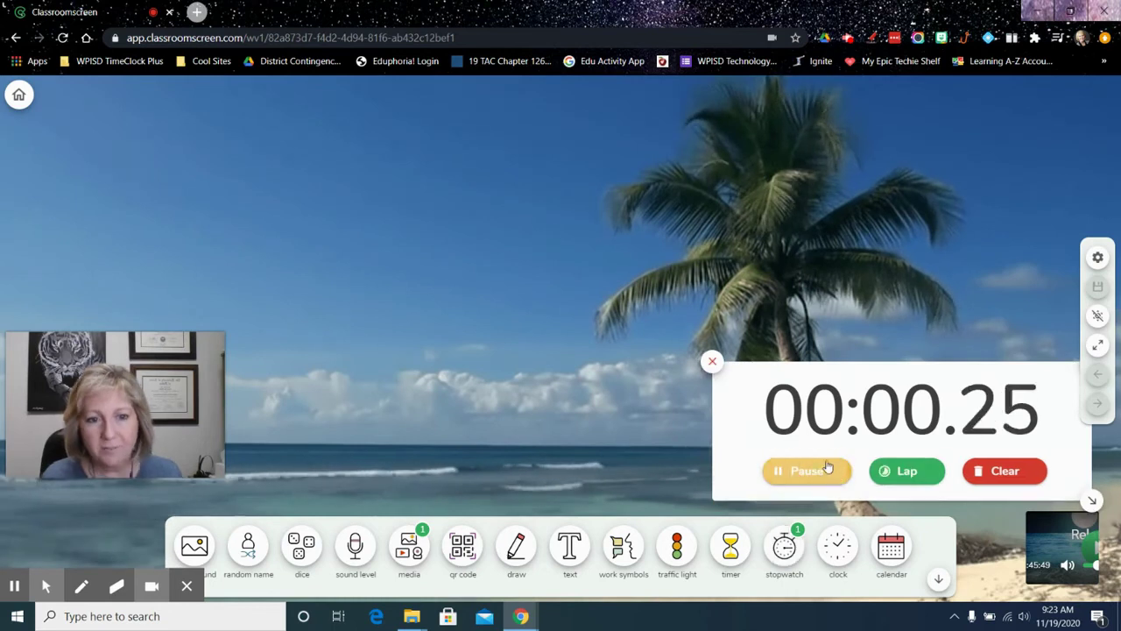
left_click(712, 363)
left_click(835, 542)
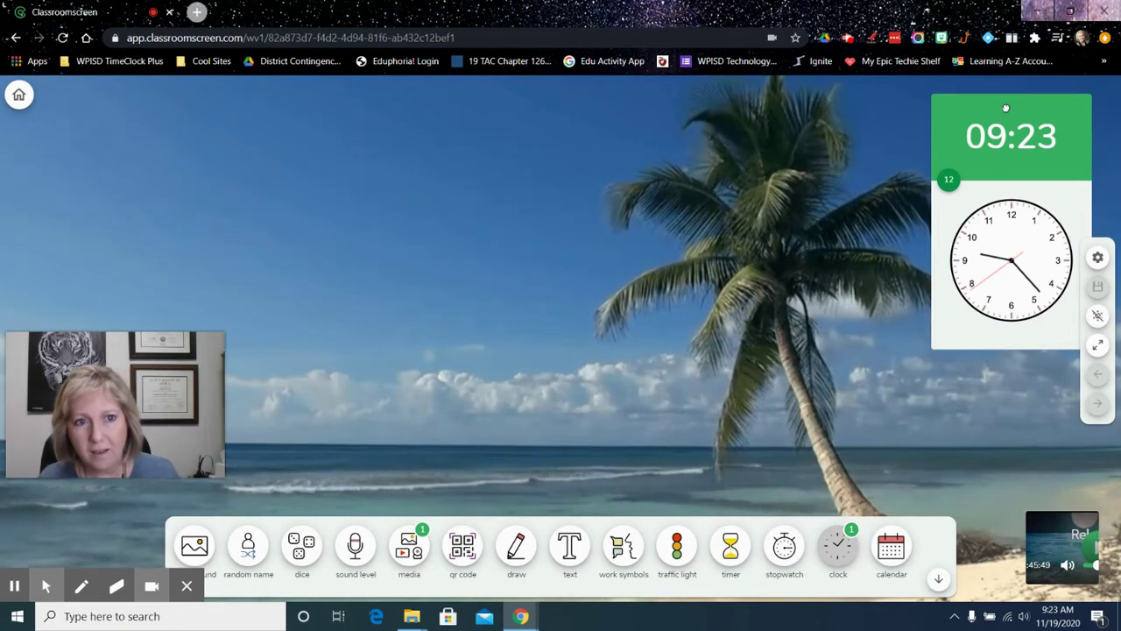
Move the clock to the top centre, enlarge it, view its background colour settings, then close it.
left_click_drag(966, 221, 746, 198)
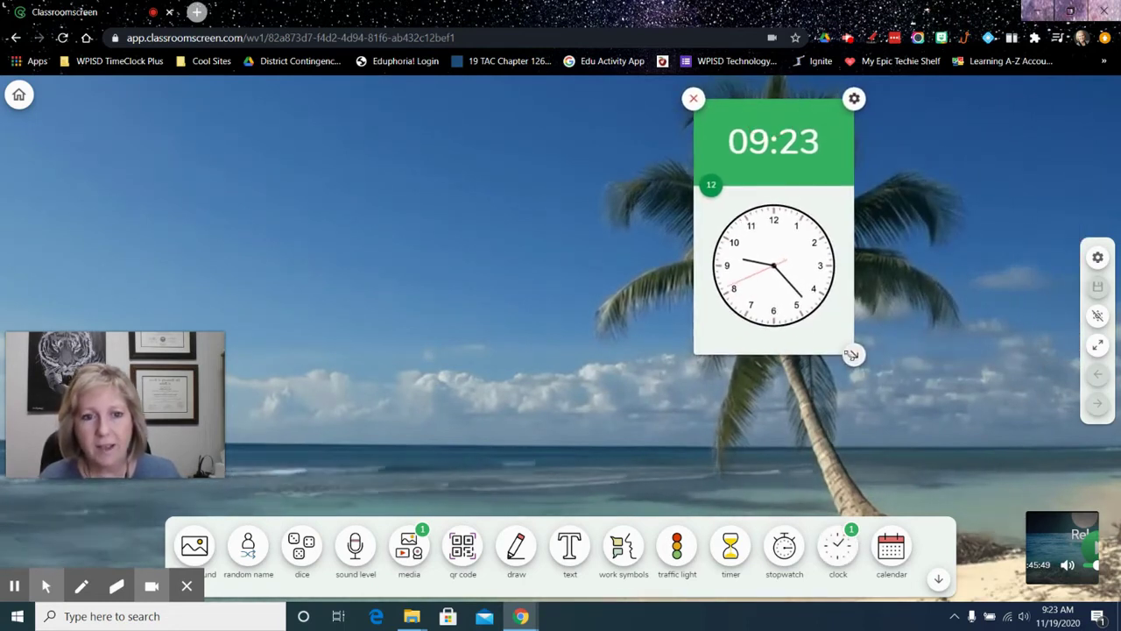
left_click_drag(852, 355, 961, 426)
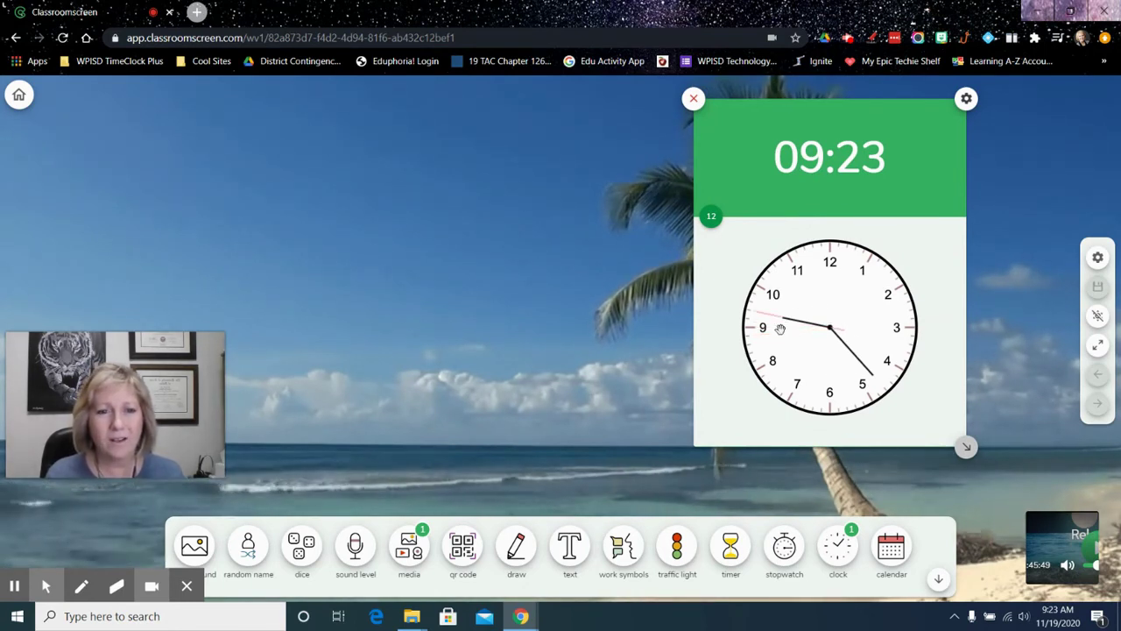
left_click(967, 99)
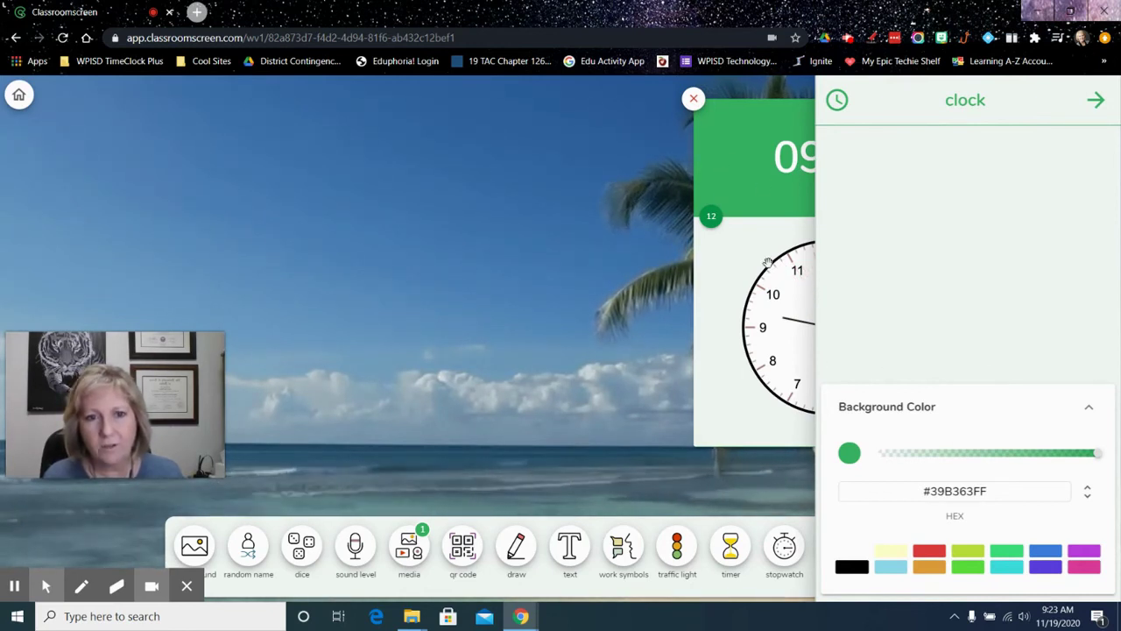
left_click(693, 99)
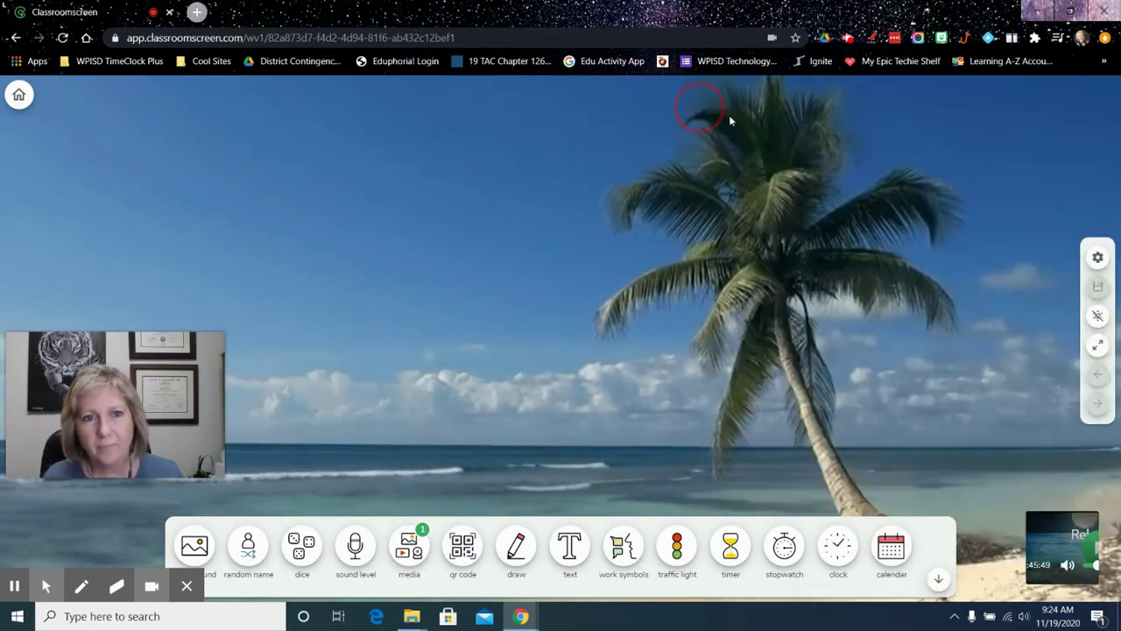
Add a calendar, enlarge it, select a date in November 2020, then close it.
left_click(894, 544)
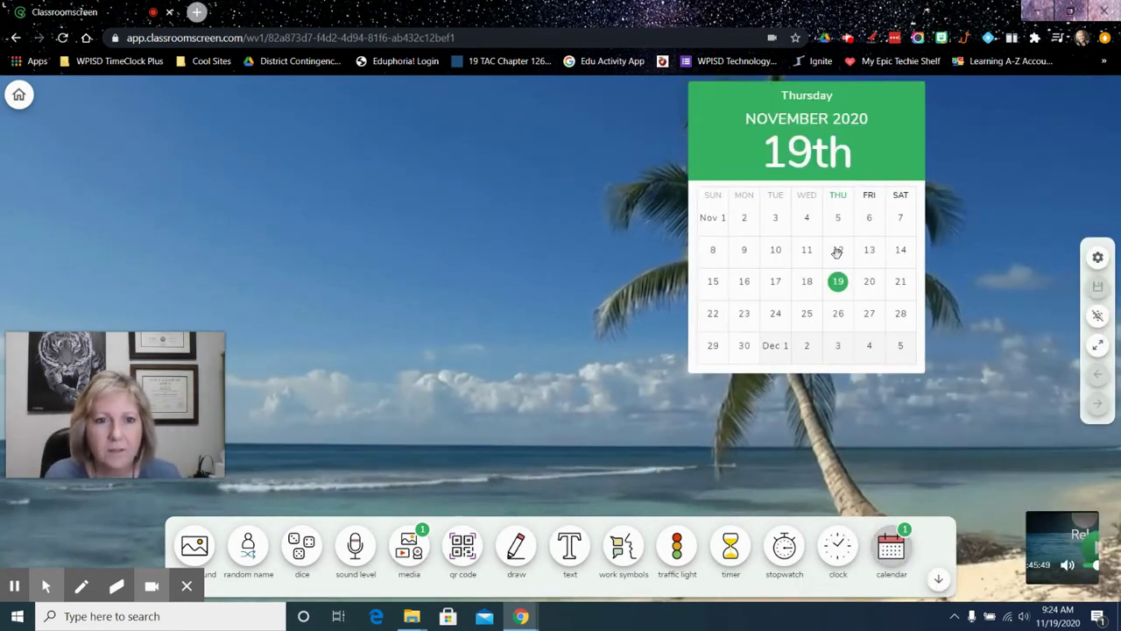
left_click_drag(925, 372, 1055, 501)
left_click(954, 356)
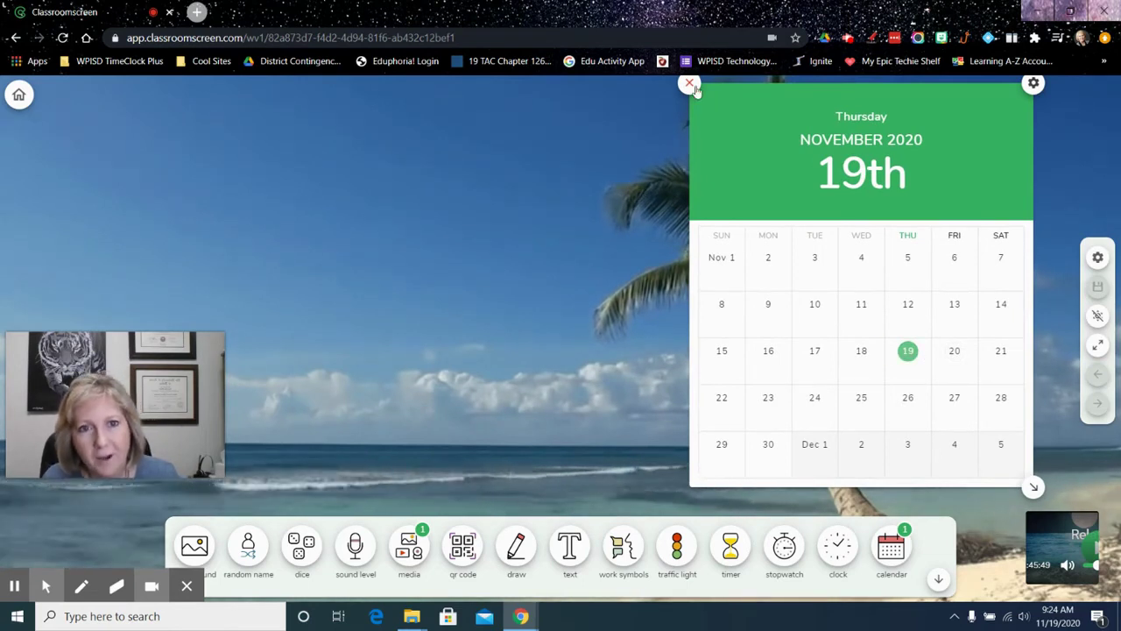
left_click(690, 85)
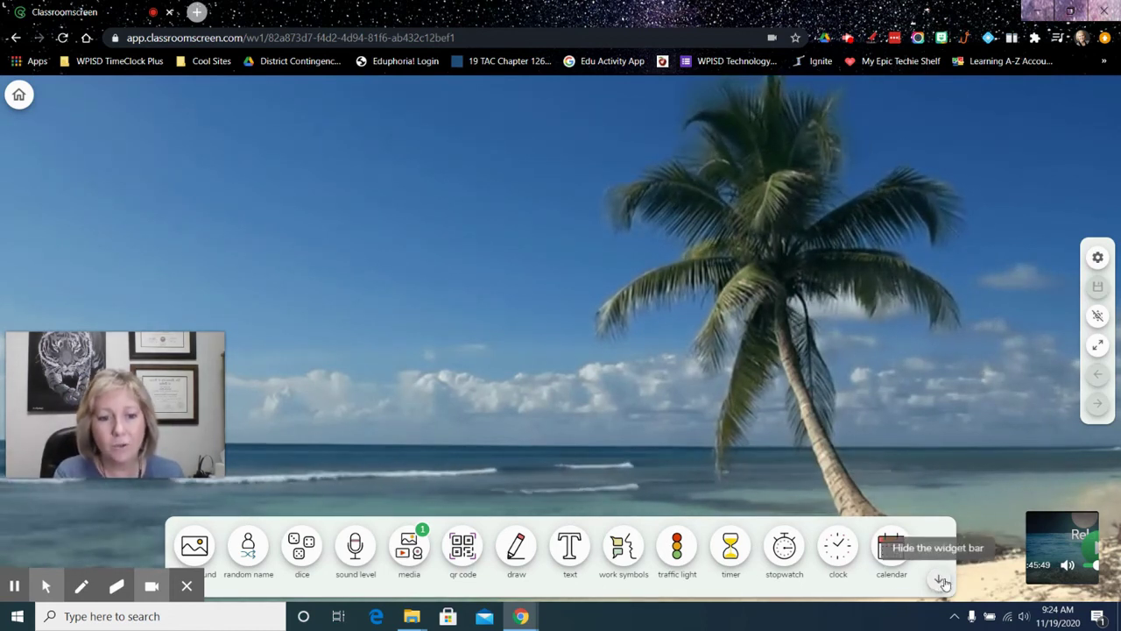
left_click(942, 583)
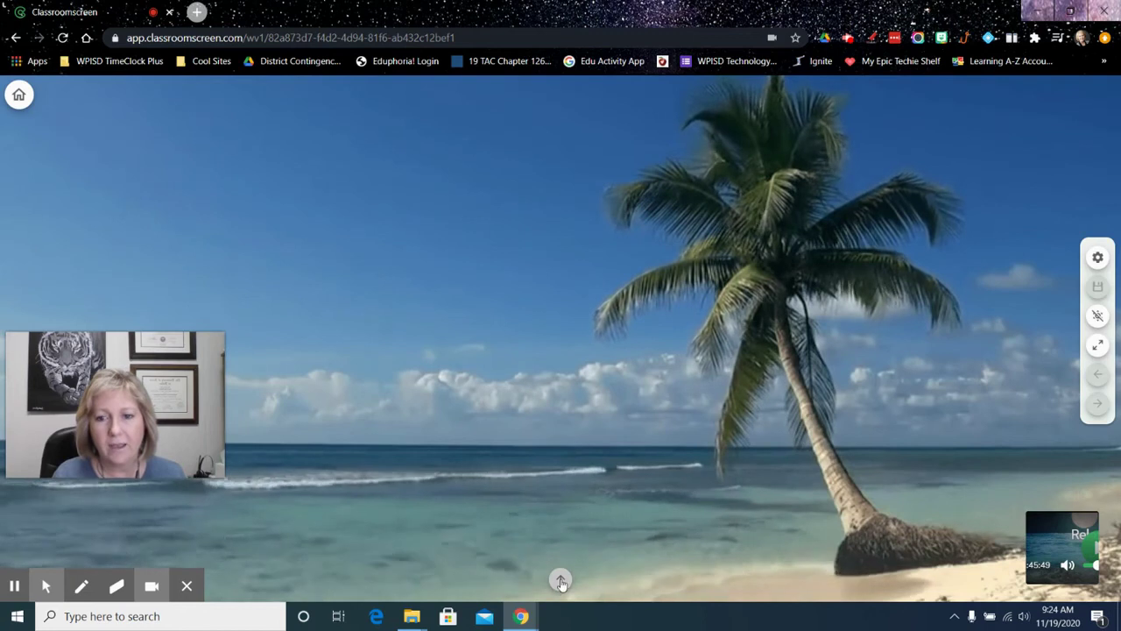
left_click(562, 581)
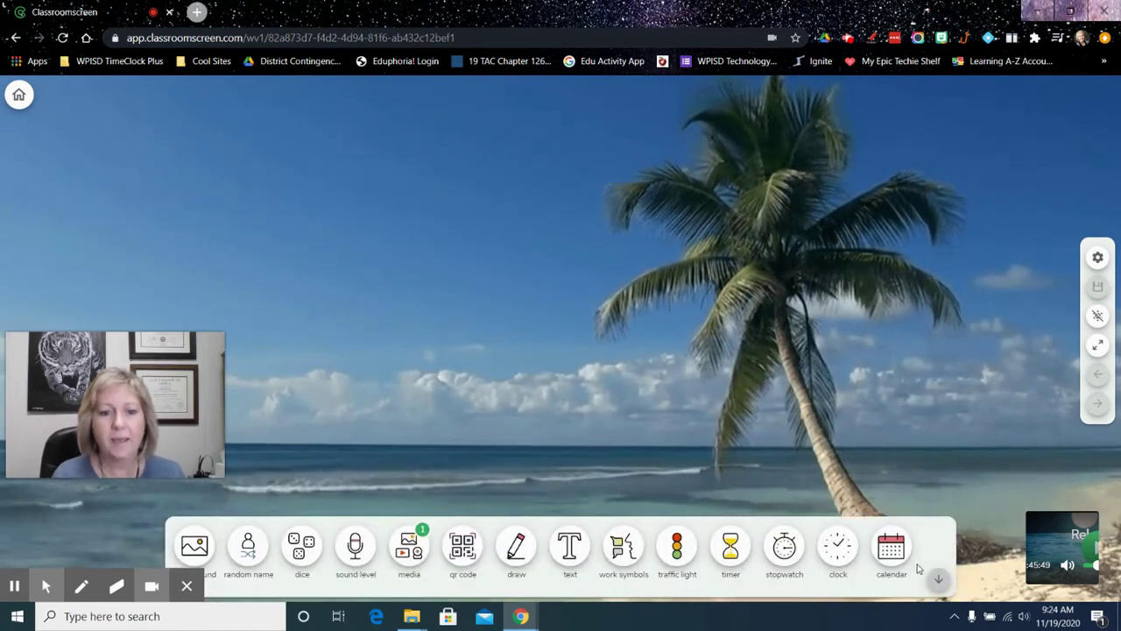
left_click(939, 578)
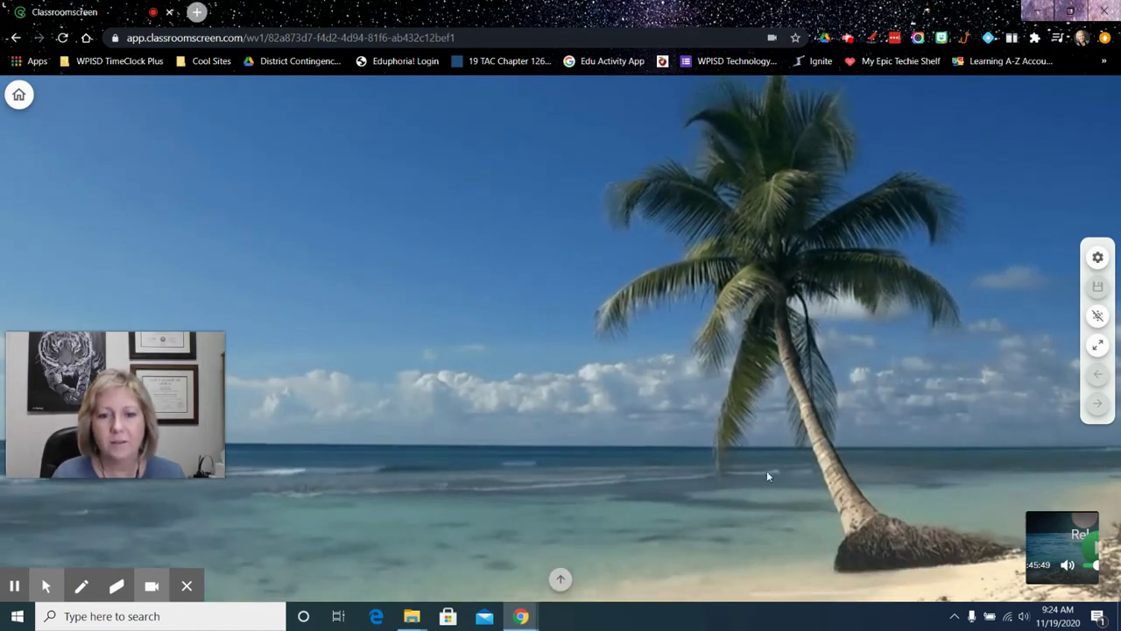
left_click(560, 580)
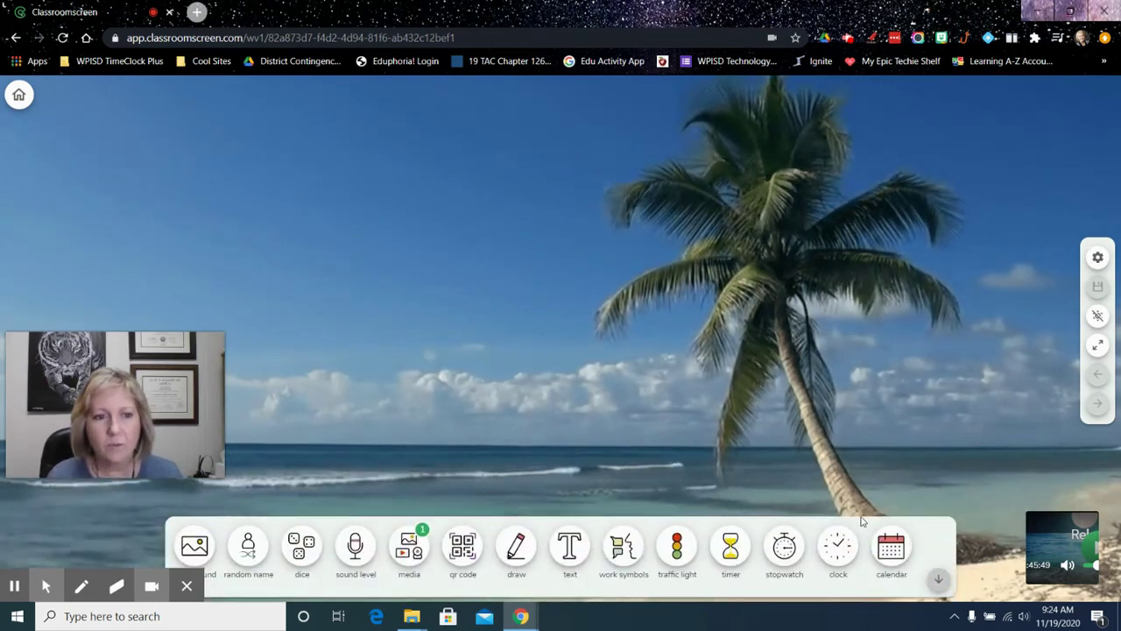